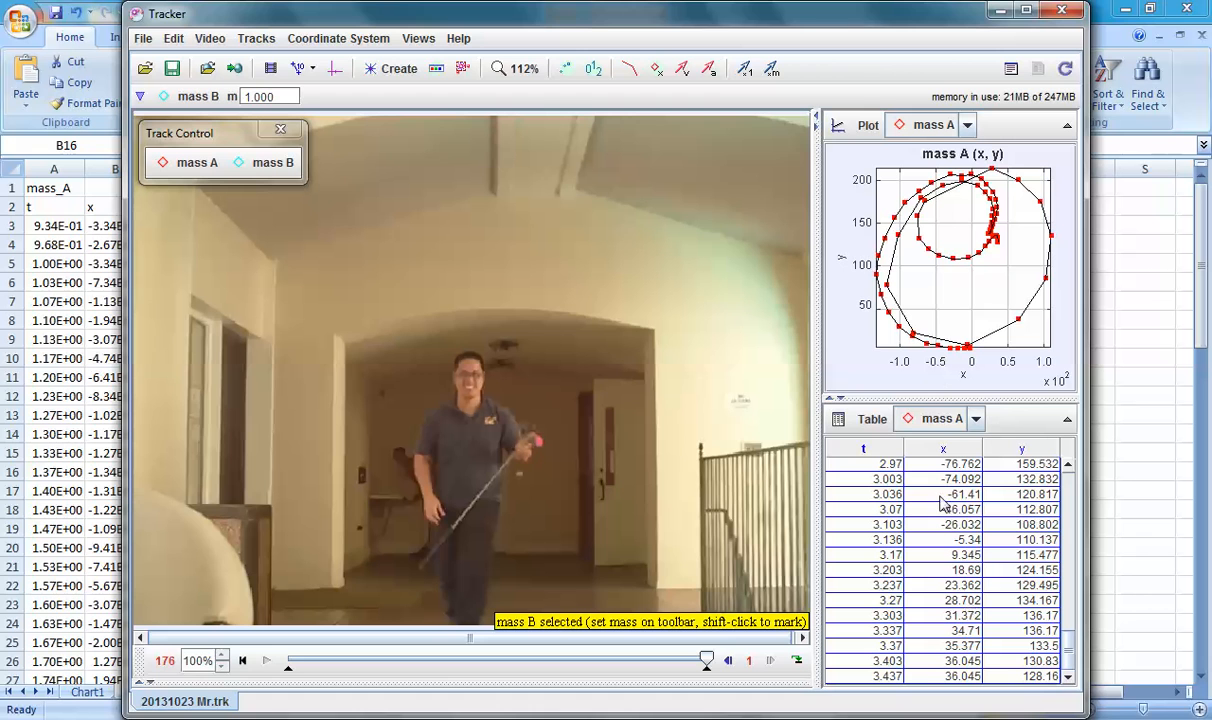
Step: Switch to the Excel workbook and inspect the first t, x and y values of the mass_A data
key(alt+Tab)
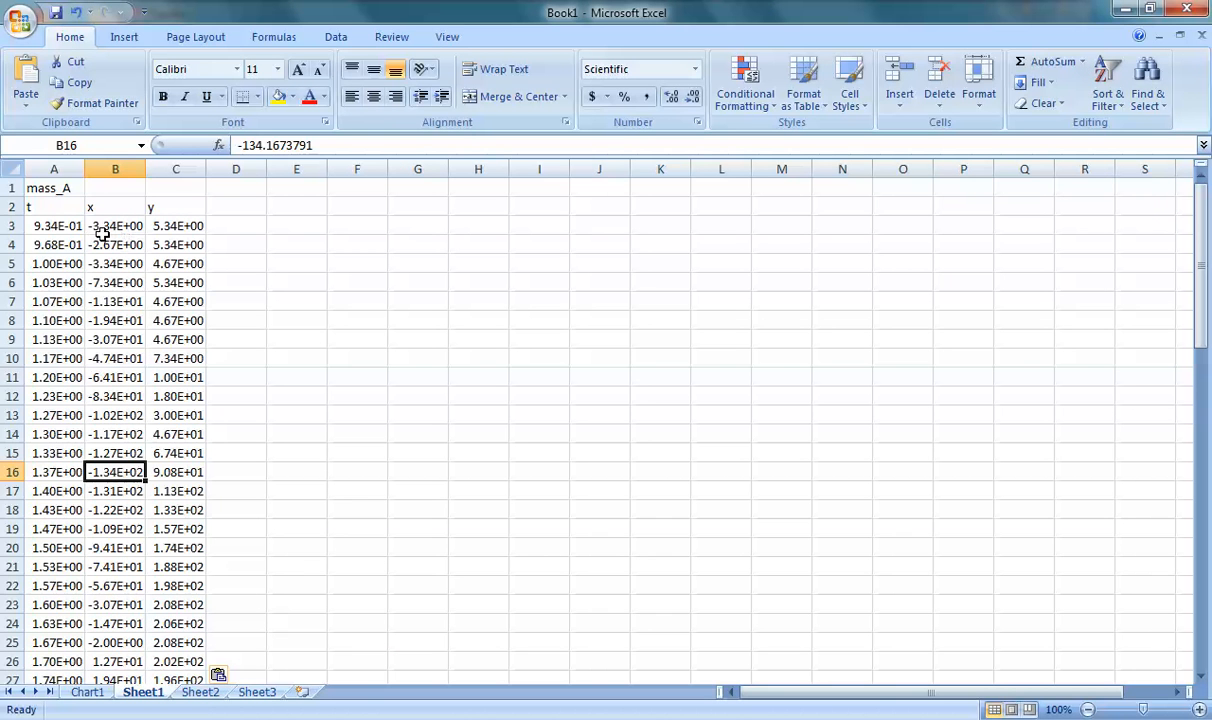
click(55, 238)
click(55, 226)
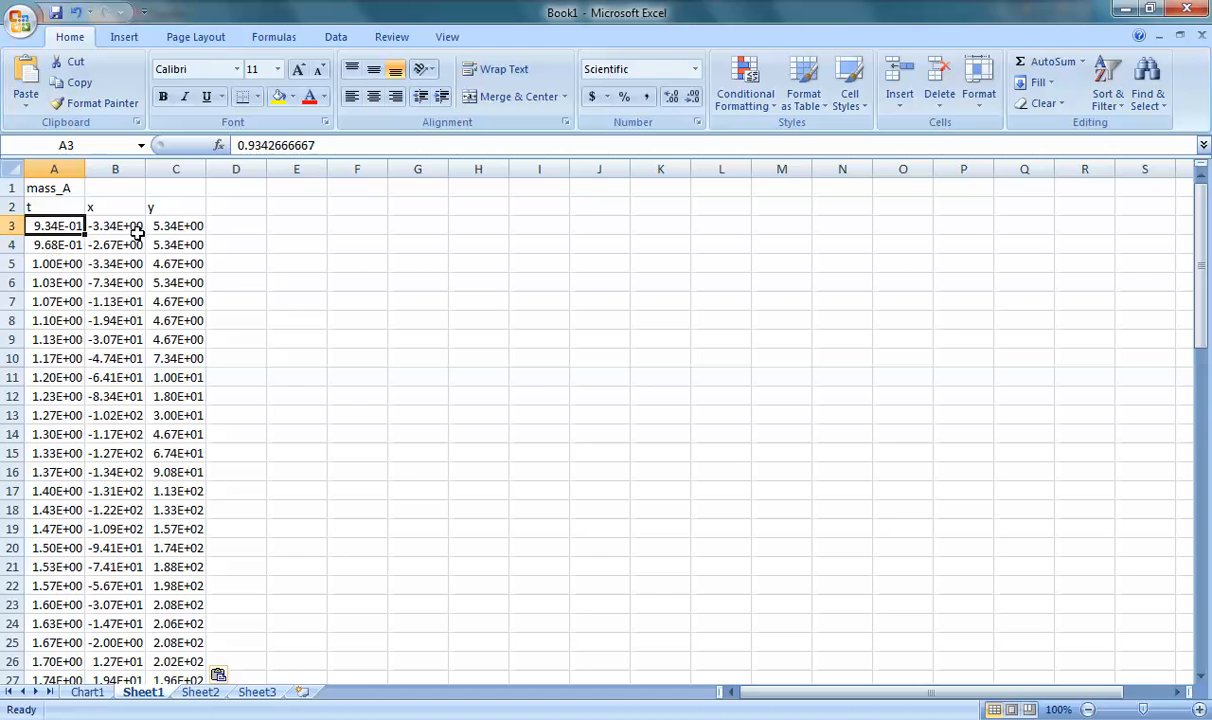
click(130, 224)
click(178, 224)
click(62, 250)
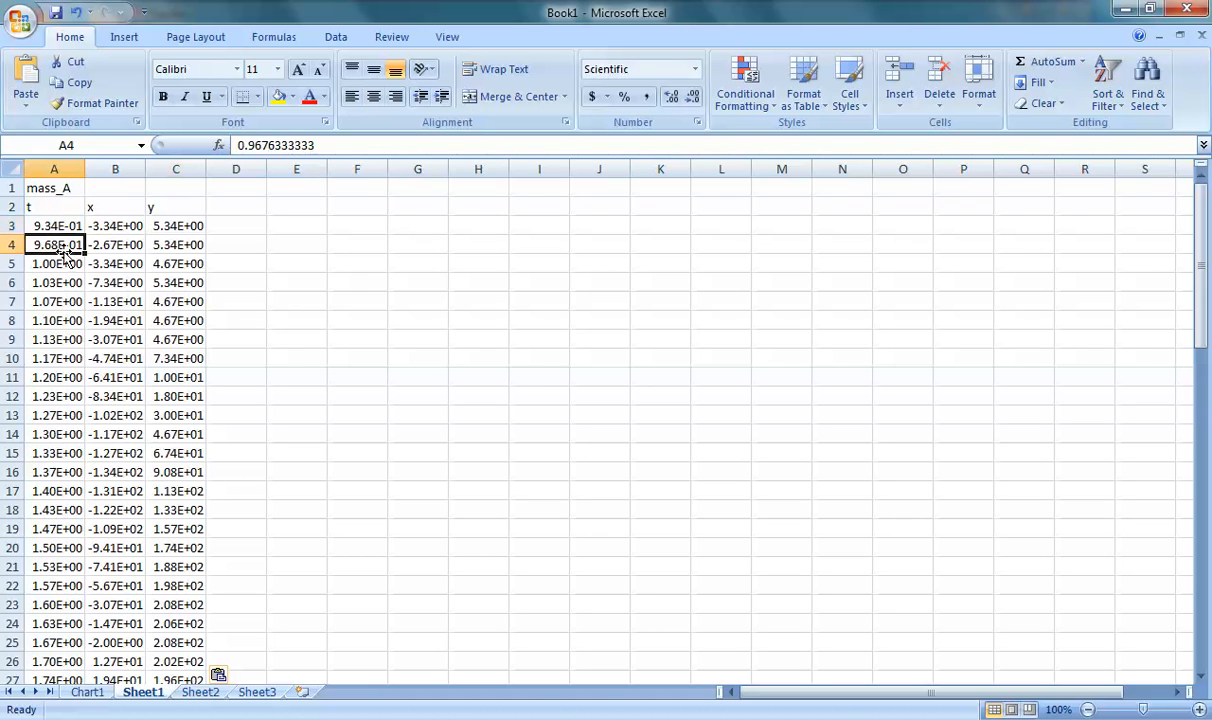
click(63, 226)
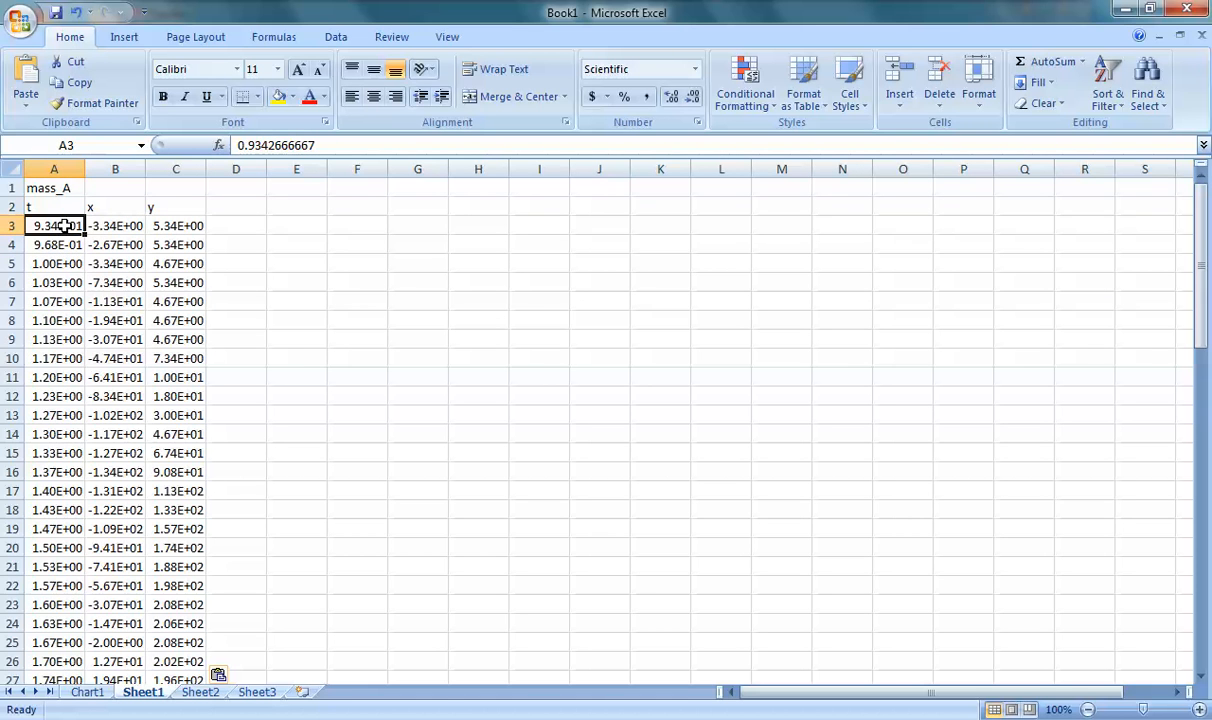
click(113, 232)
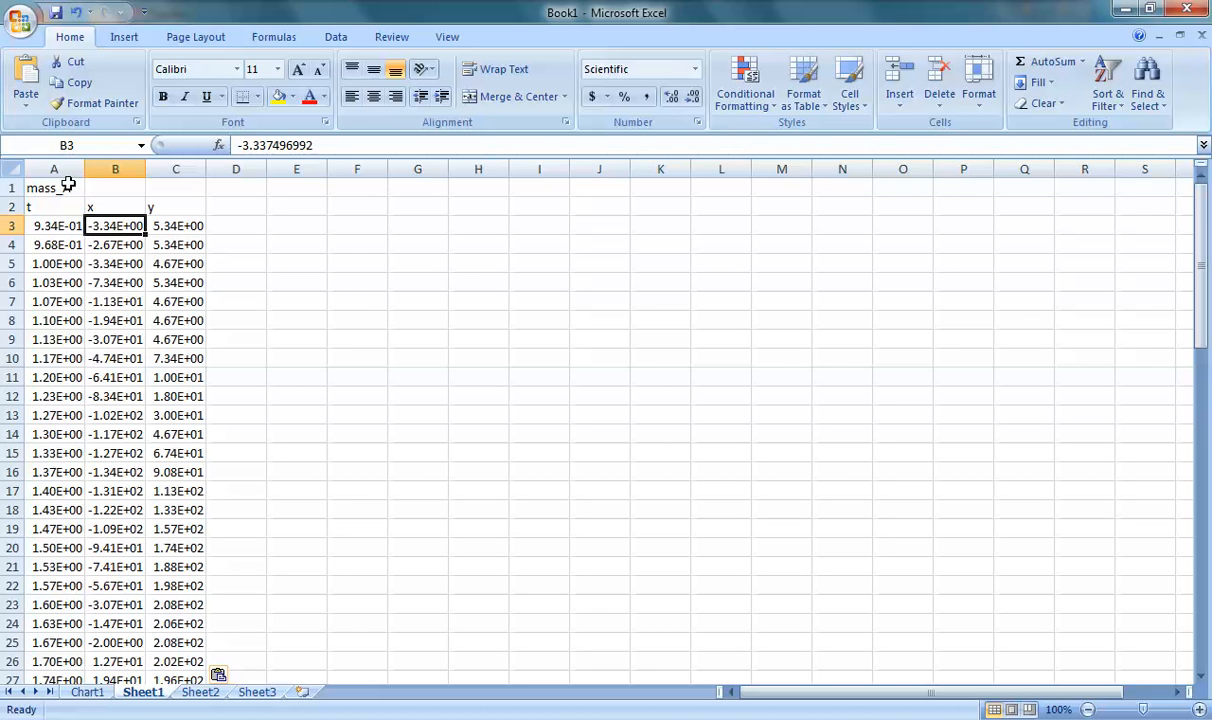
Step: Change the format of columns A to C, which hold the t, x and y data, to Number
click(41, 163)
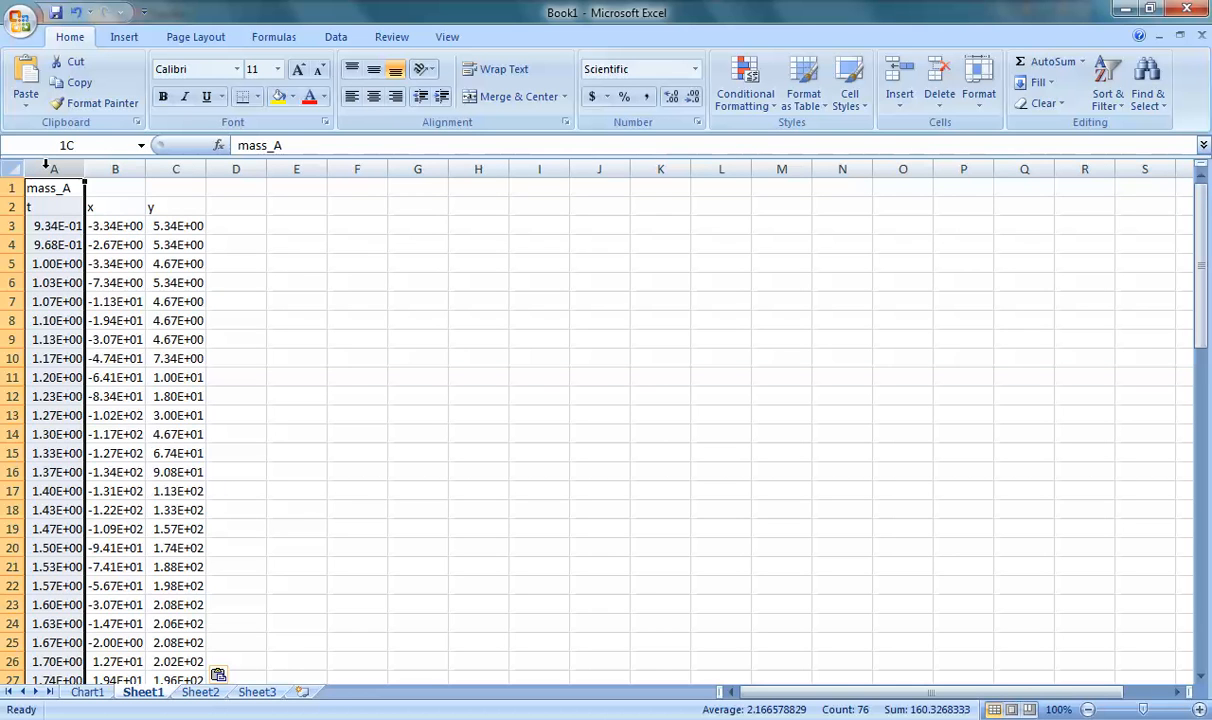
drag(45, 165, 160, 170)
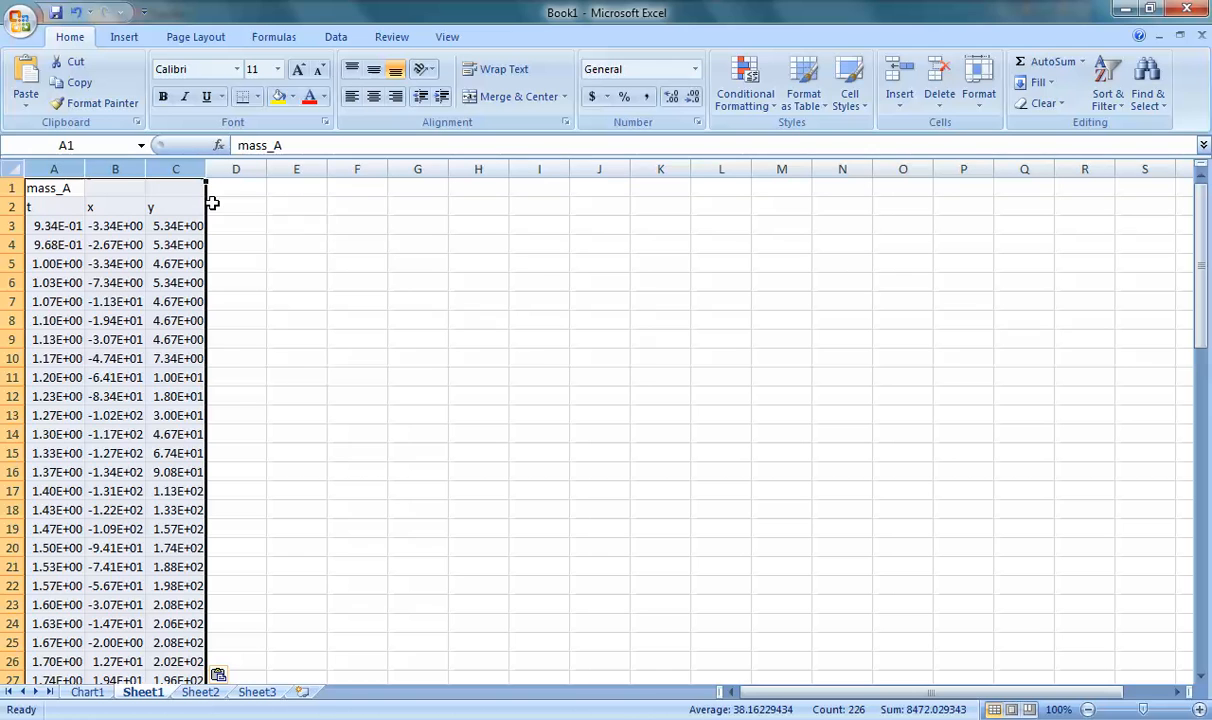
click(695, 72)
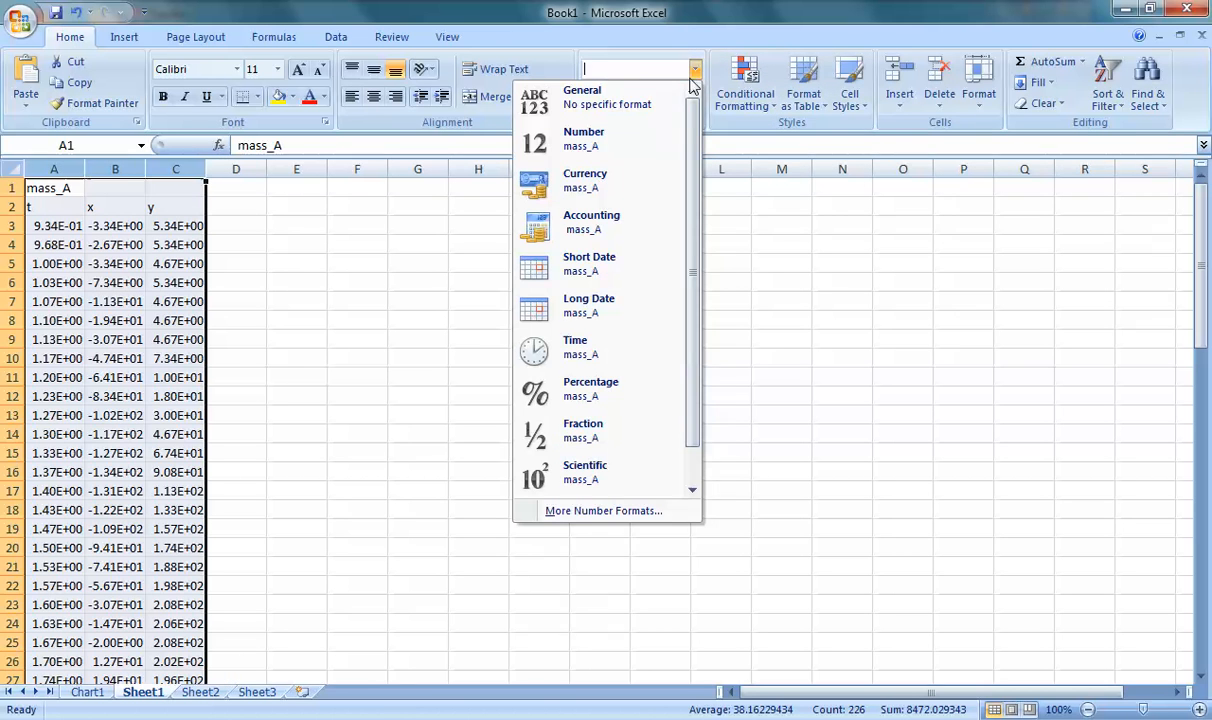
click(637, 145)
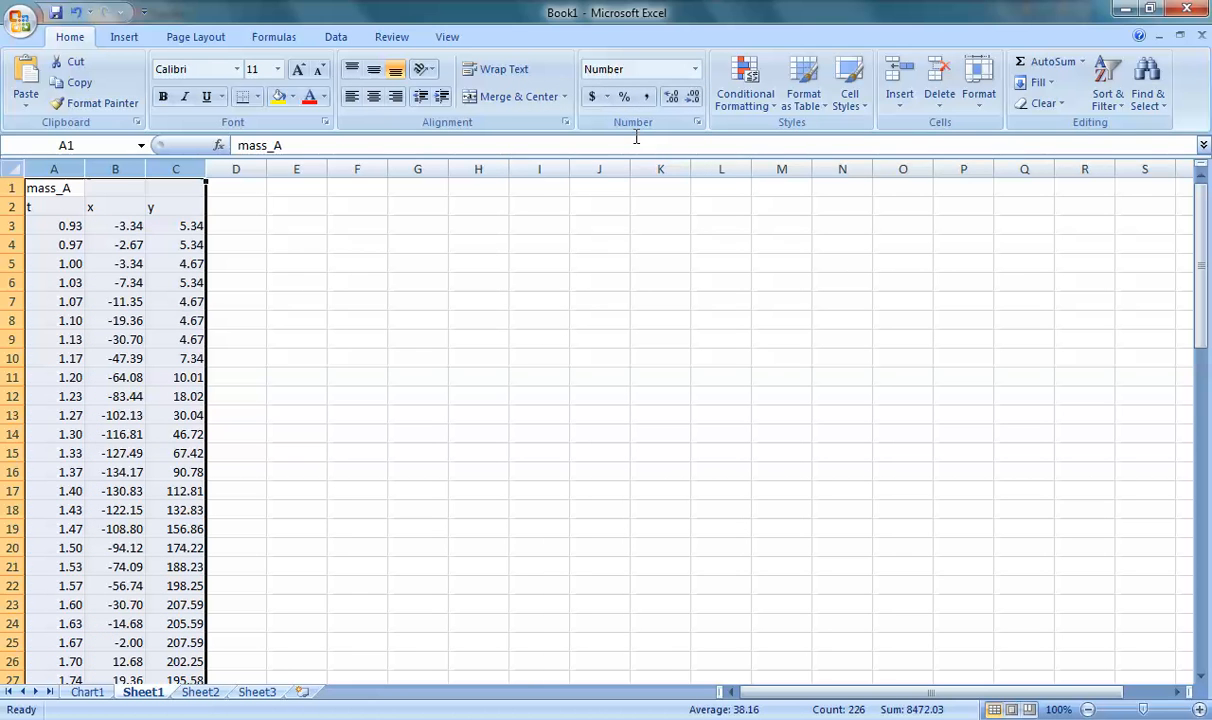
Step: Increase the precision of the values in columns A to C to six decimal places
click(671, 97)
click(671, 97)
click(671, 97)
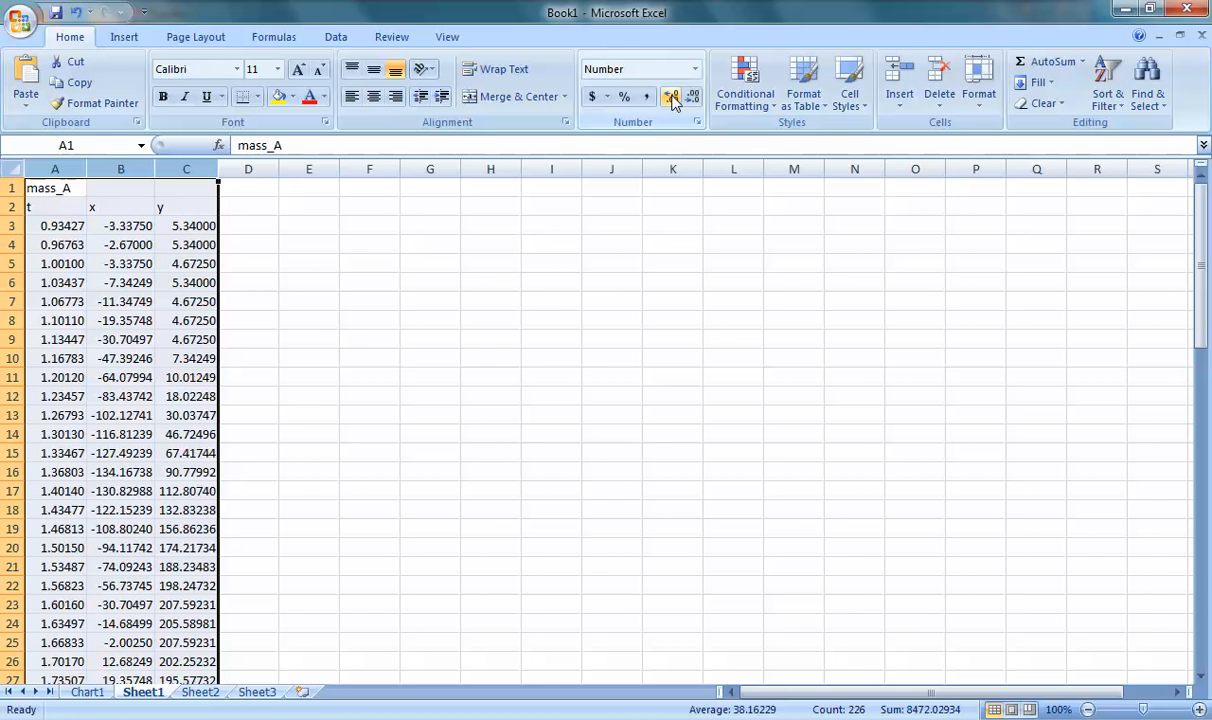
click(671, 97)
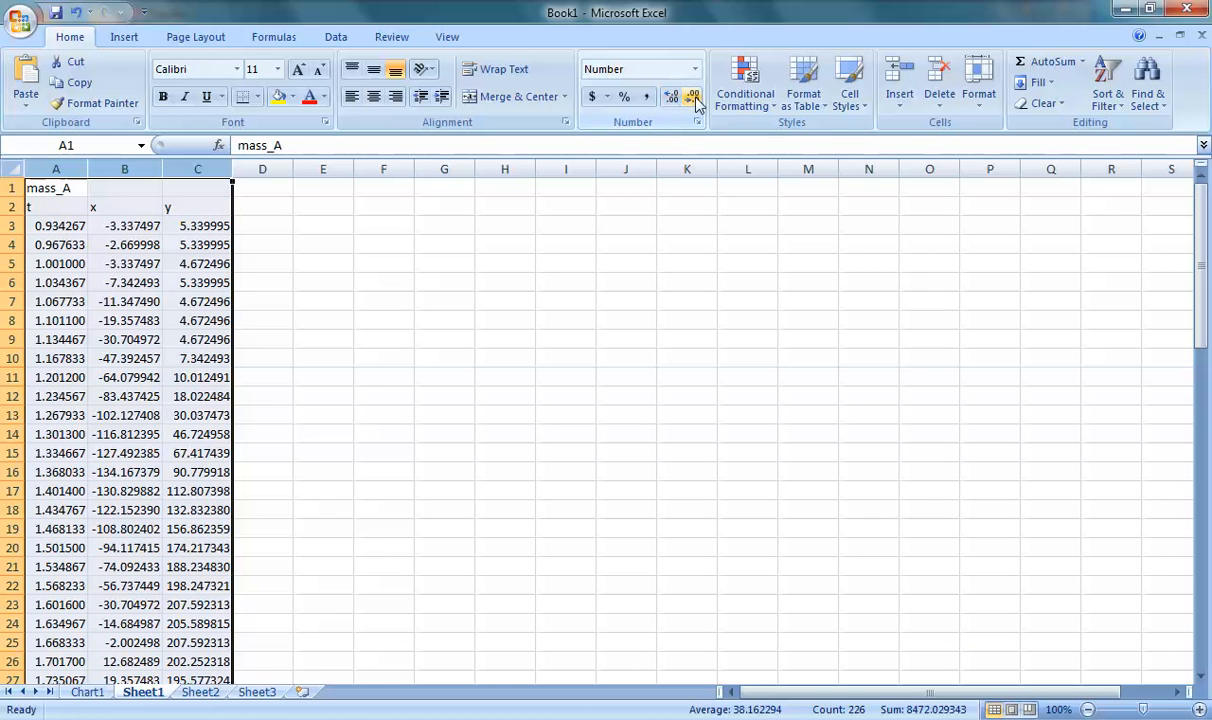
Step: Reduce the precision of columns A to C to two decimal places and deselect the columns
click(692, 97)
click(692, 97)
click(692, 97)
click(692, 97)
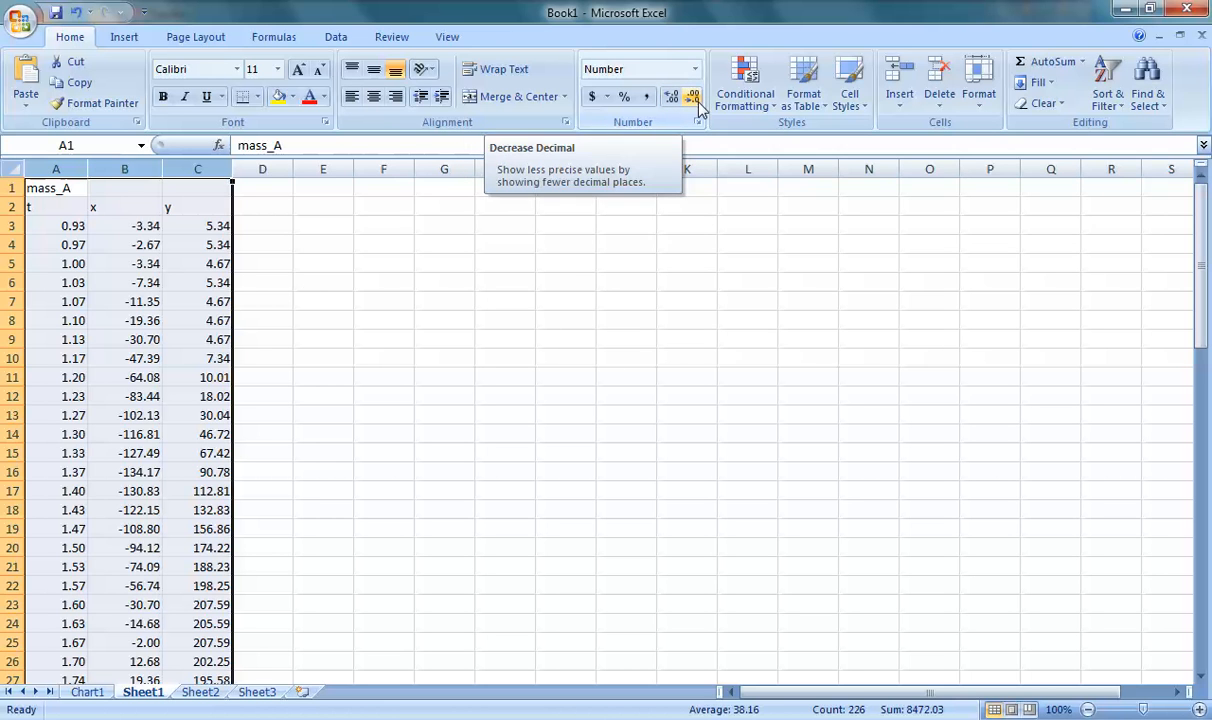
click(272, 280)
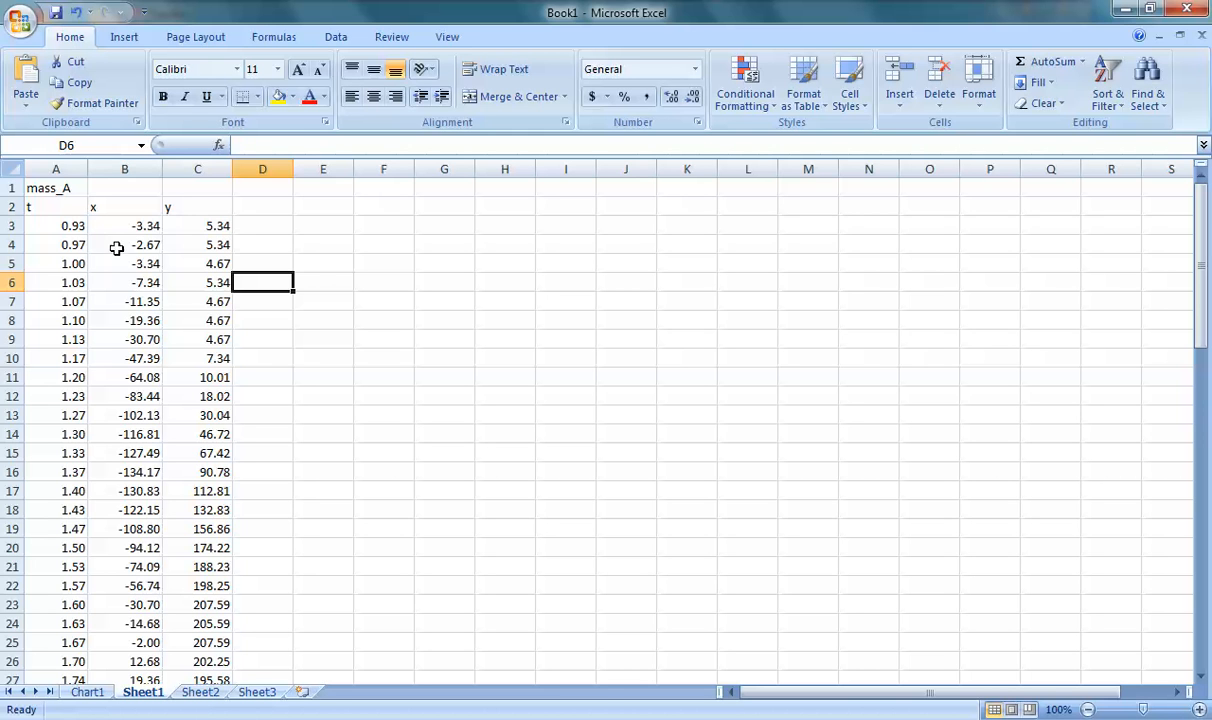
Step: Delete row 1 with the mass_A title above the t, x and y headers
mouse_move(120, 226)
mouse_down()
mouse_move(163, 358)
mouse_move(124, 546)
mouse_move(168, 425)
mouse_move(168, 303)
mouse_move(128, 204)
mouse_move(144, 225)
mouse_up()
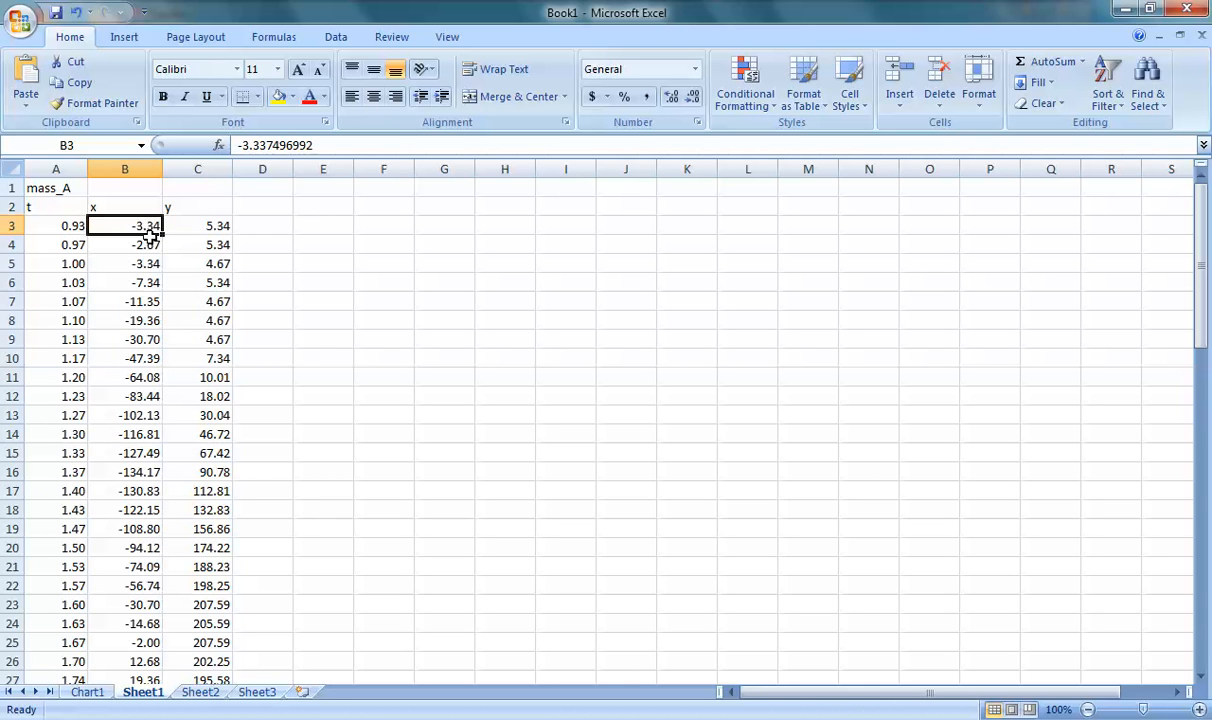
drag(148, 232, 205, 473)
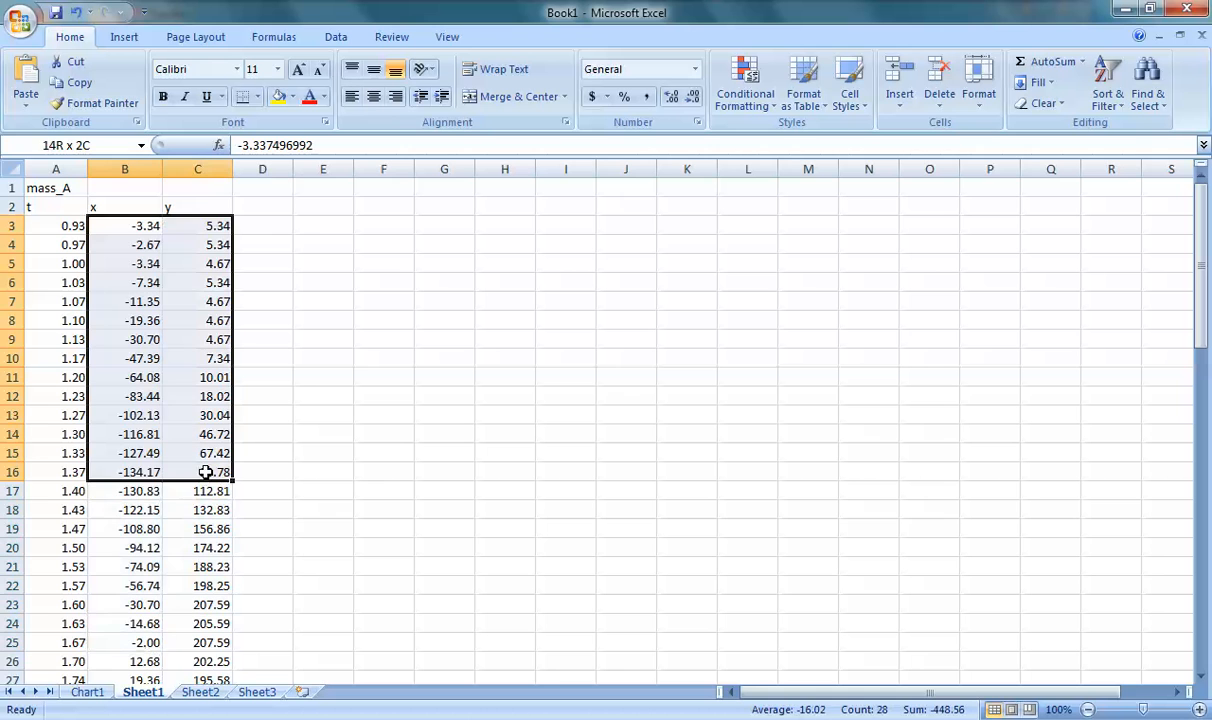
click(6, 188)
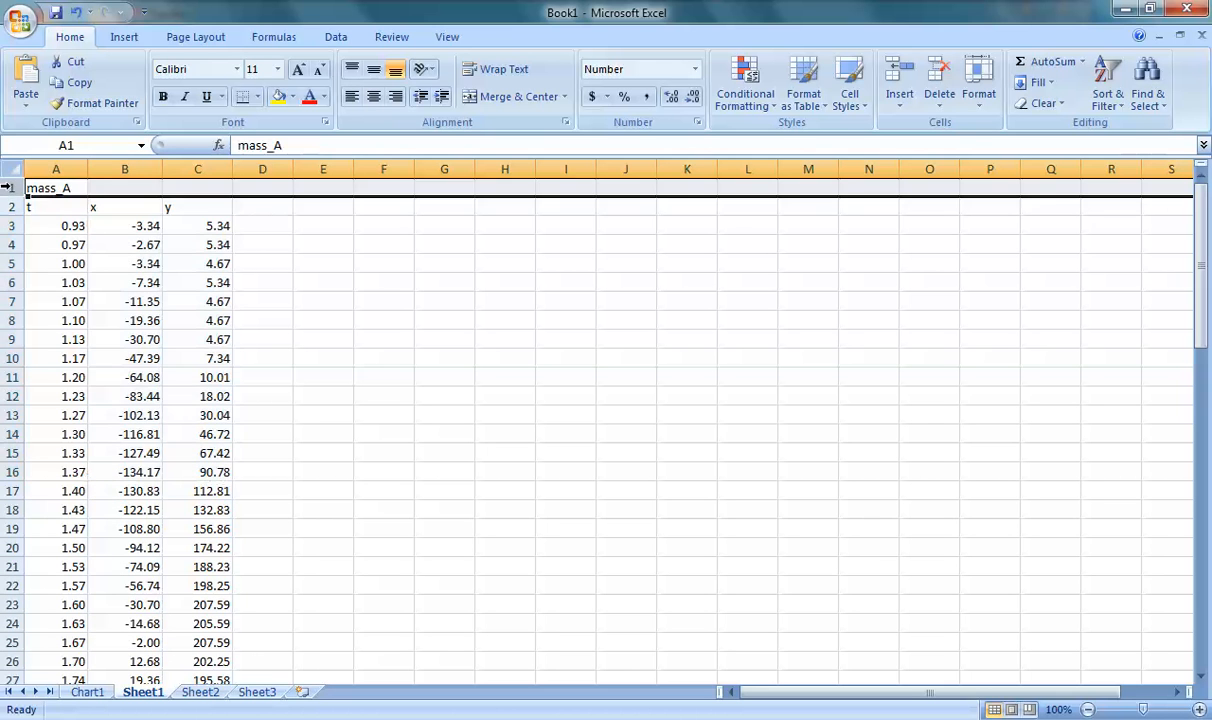
right_click(6, 188)
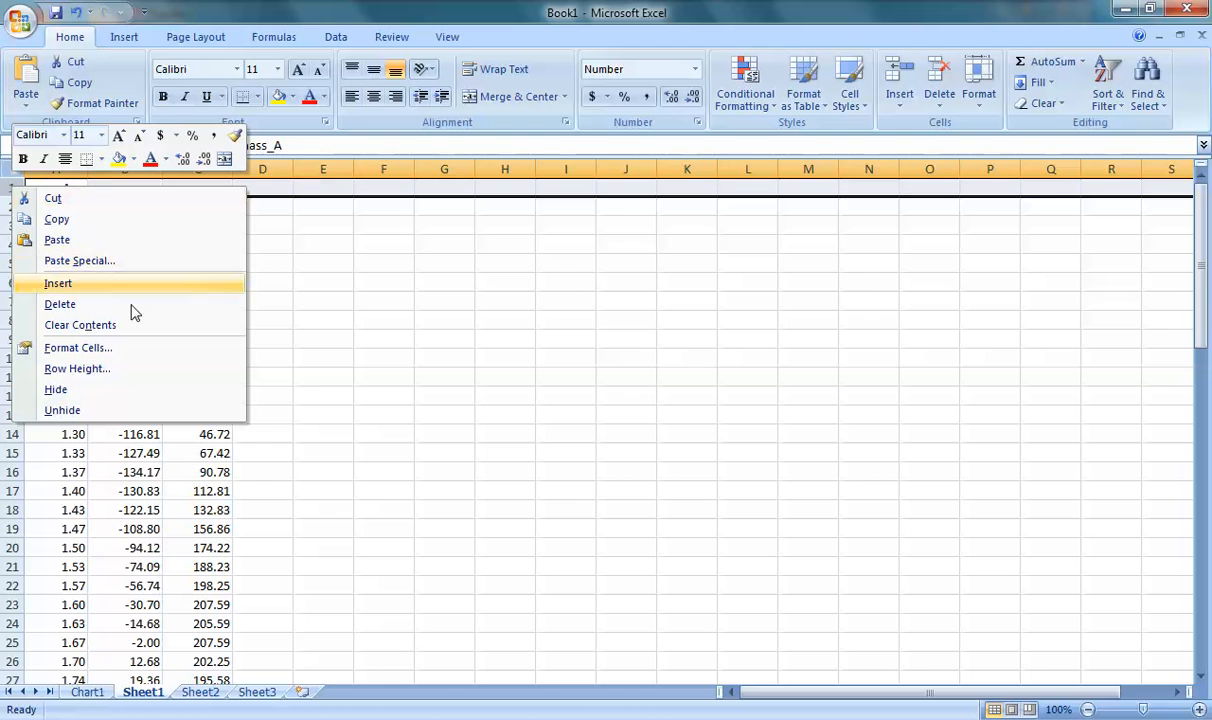
click(62, 305)
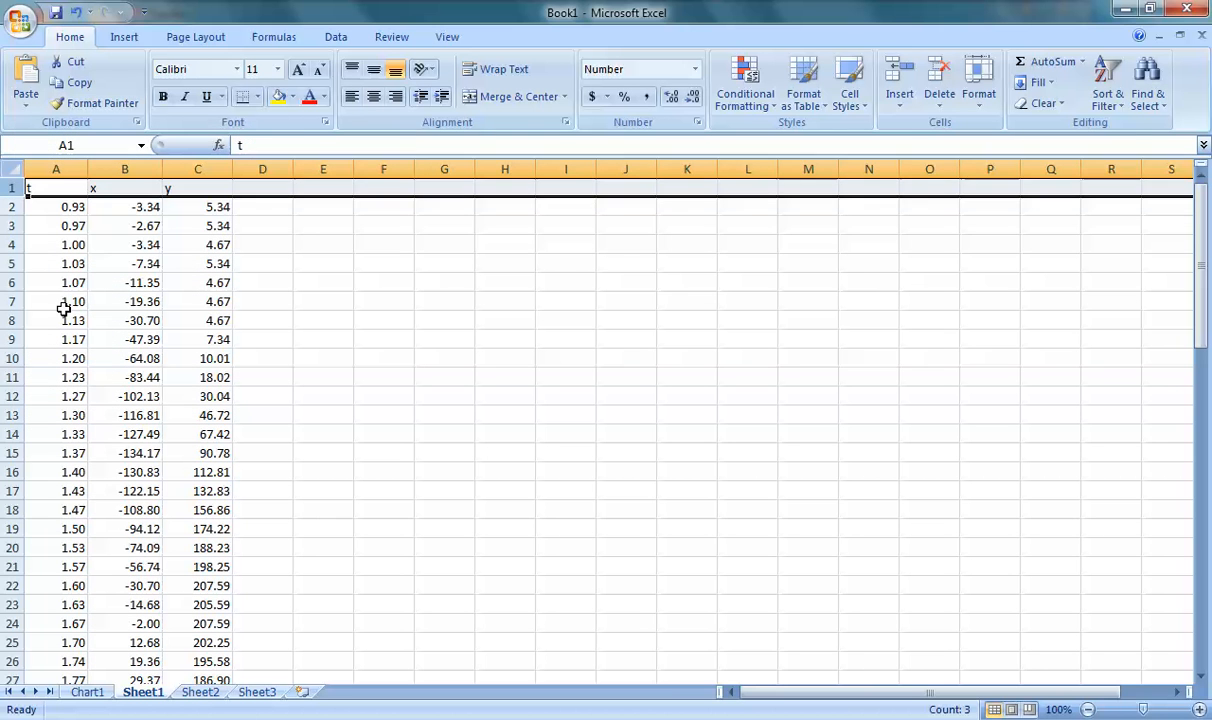
Step: Insert a scatter chart with smooth lines and markers from the x and y data in B1:C75
click(124, 204)
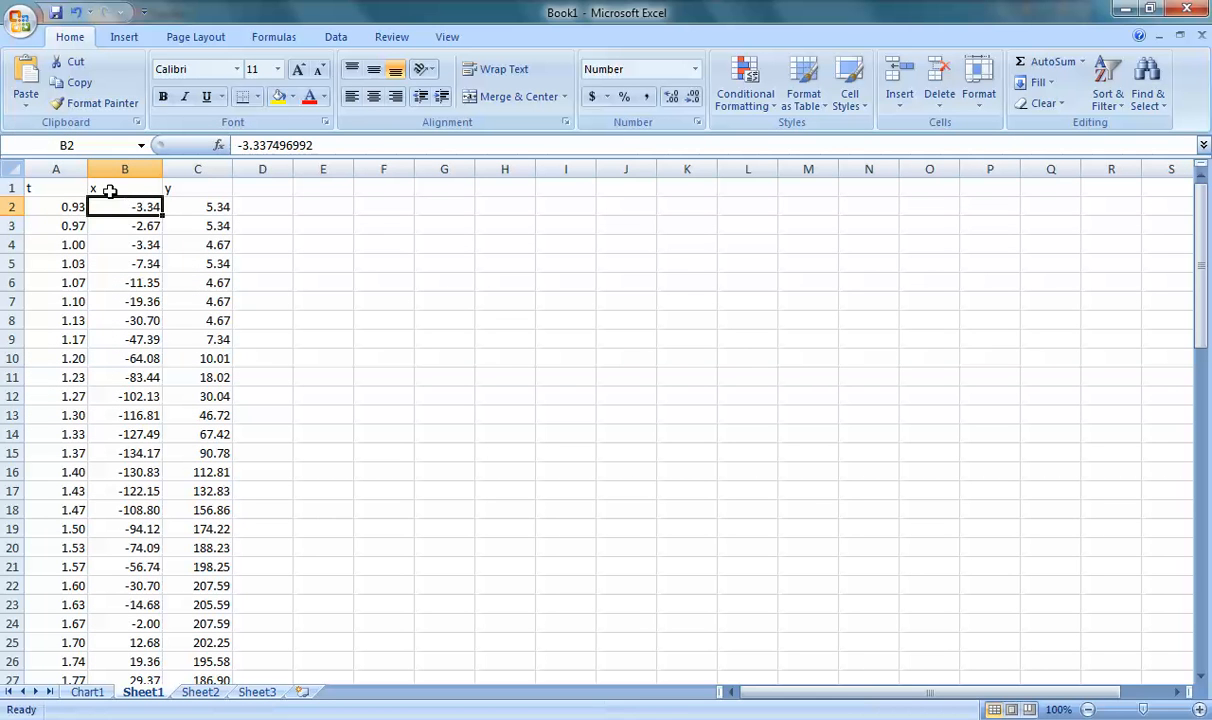
click(110, 190)
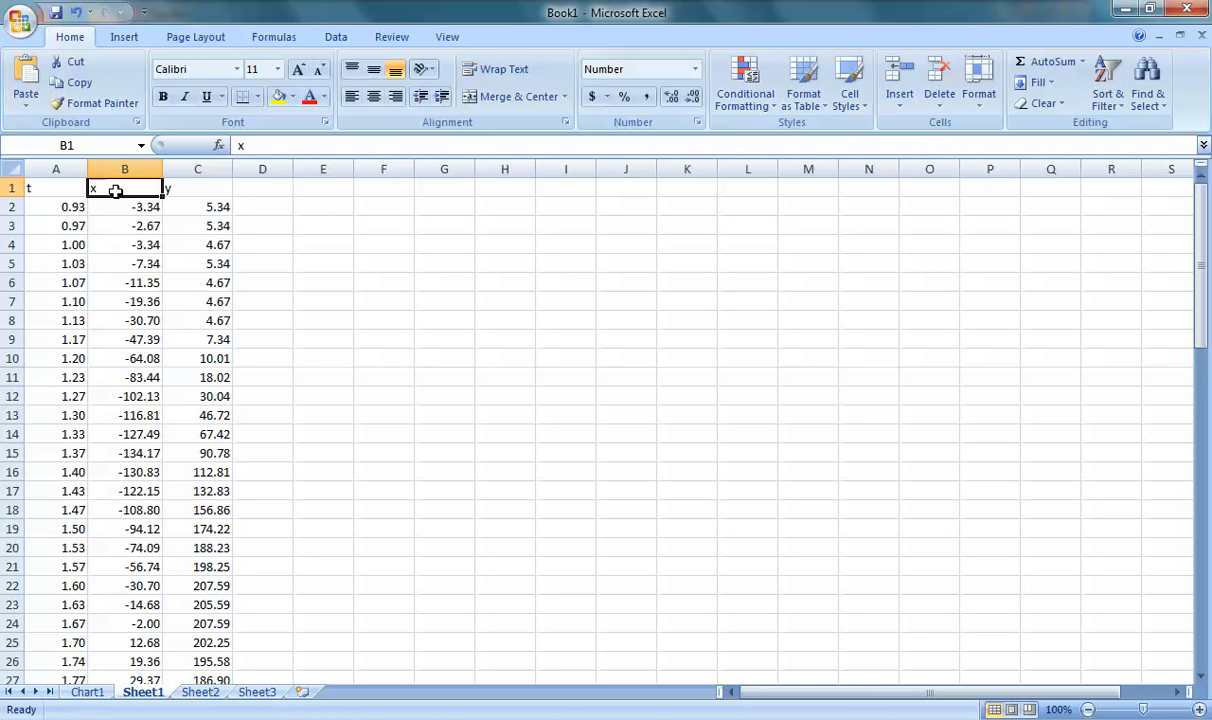
drag(115, 191, 225, 656)
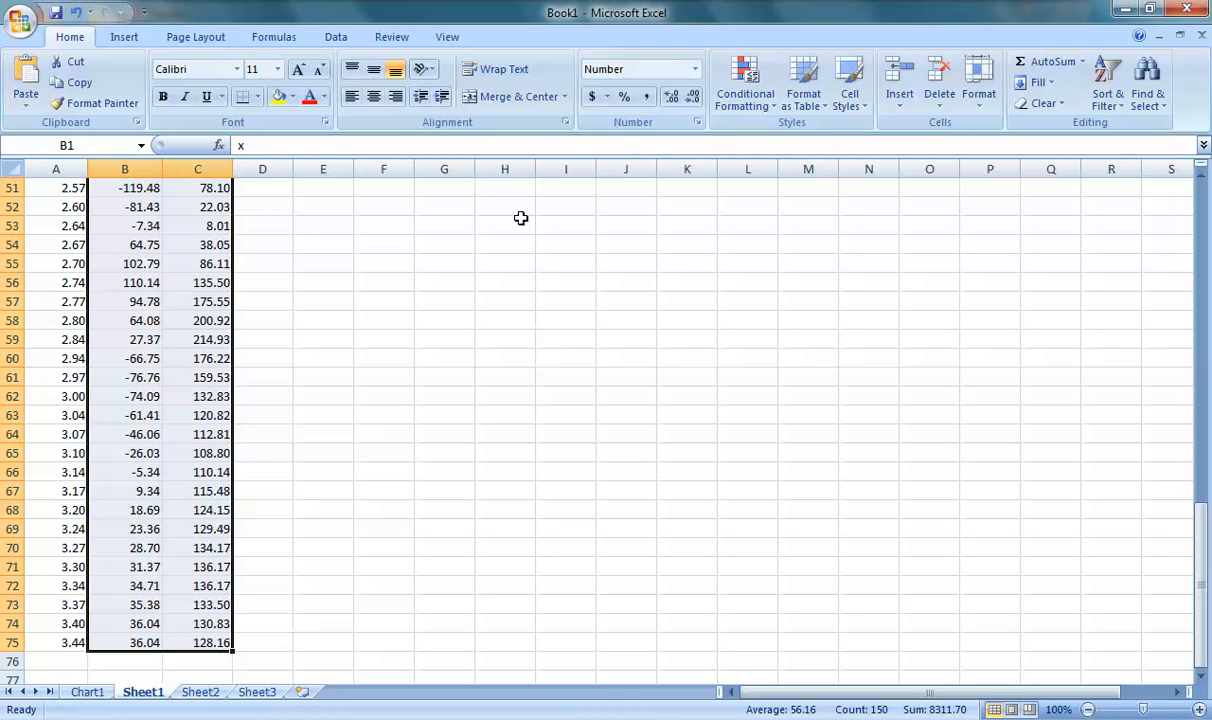
scroll(406, 287, up, 16)
scroll(173, 303, up, 1)
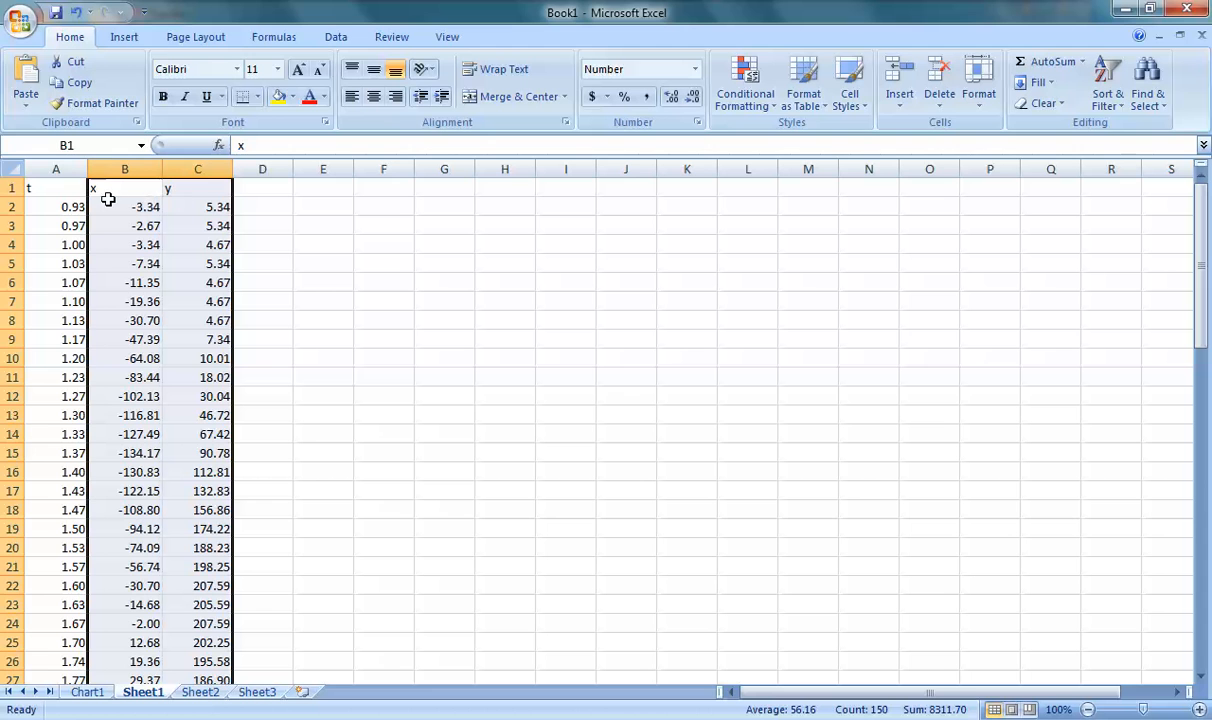
click(128, 38)
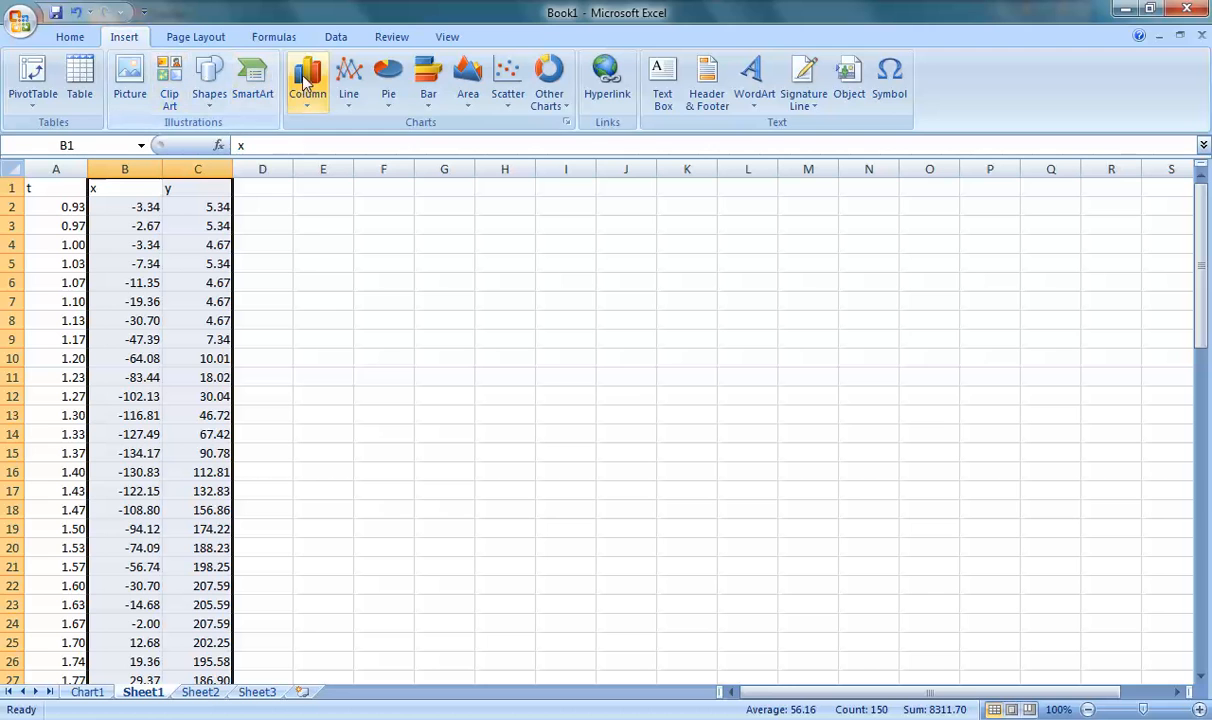
click(510, 95)
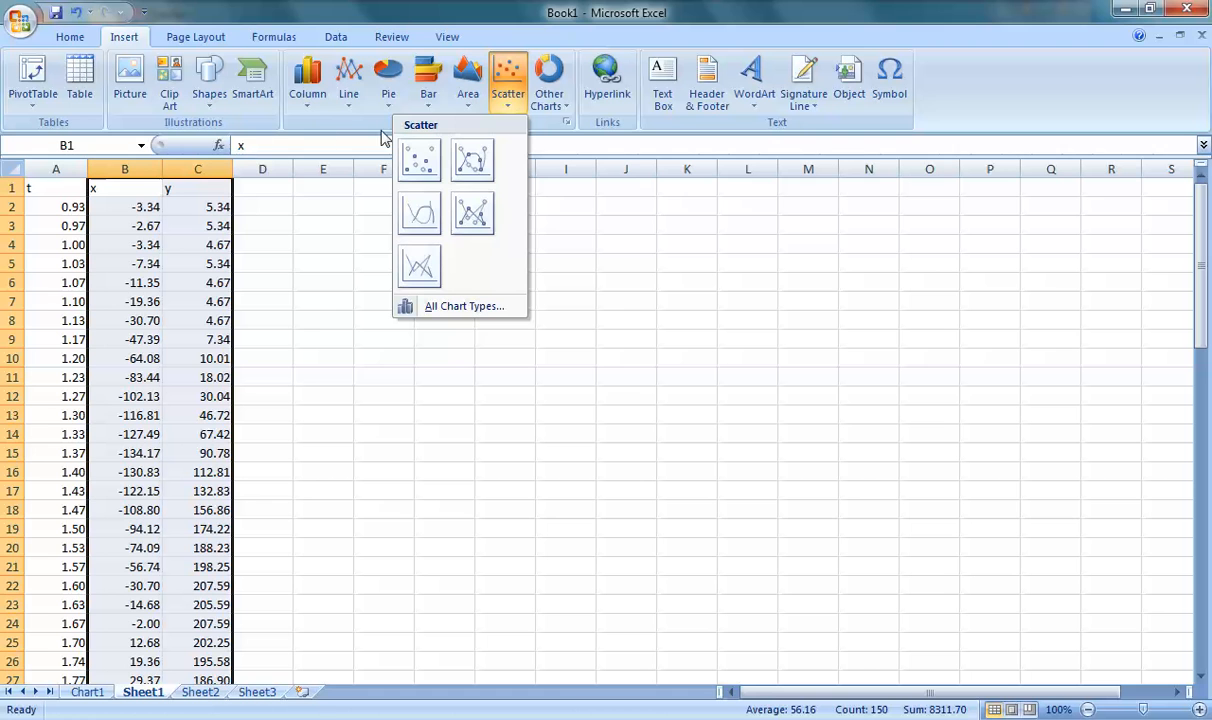
click(474, 169)
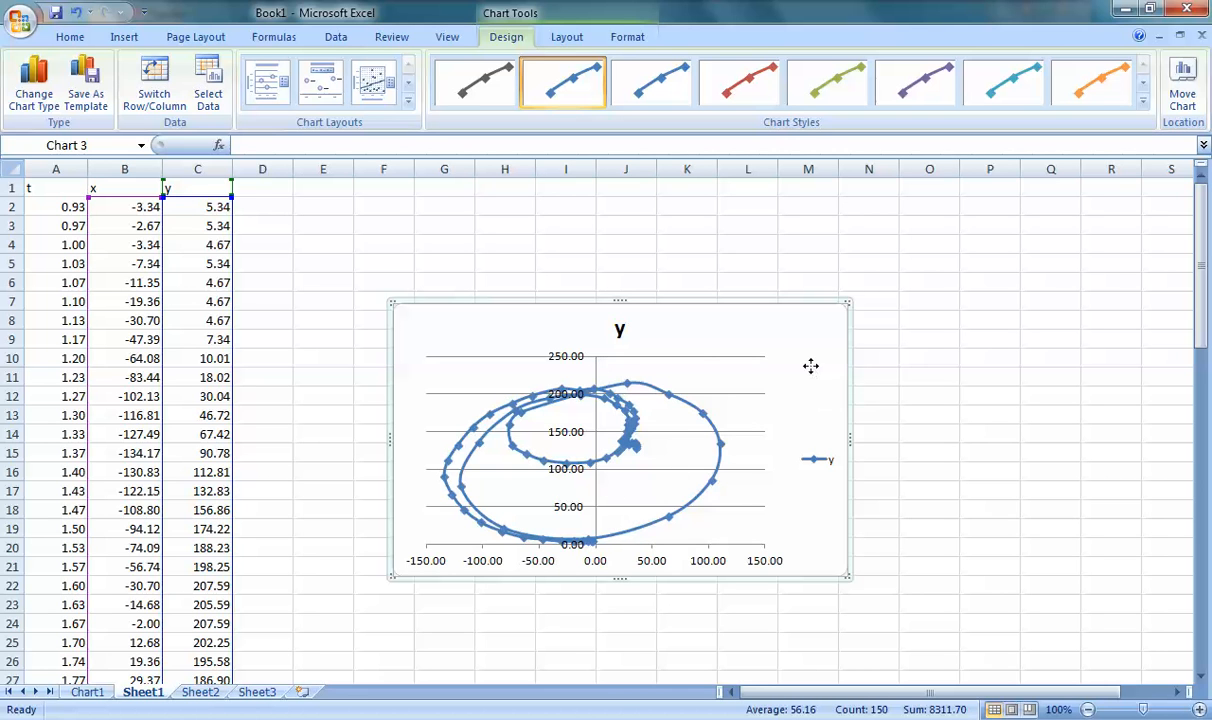
Step: Apply the chart layout with both axis titles, fine minor gridlines and no chart title to the scatter chart
right_click(586, 370)
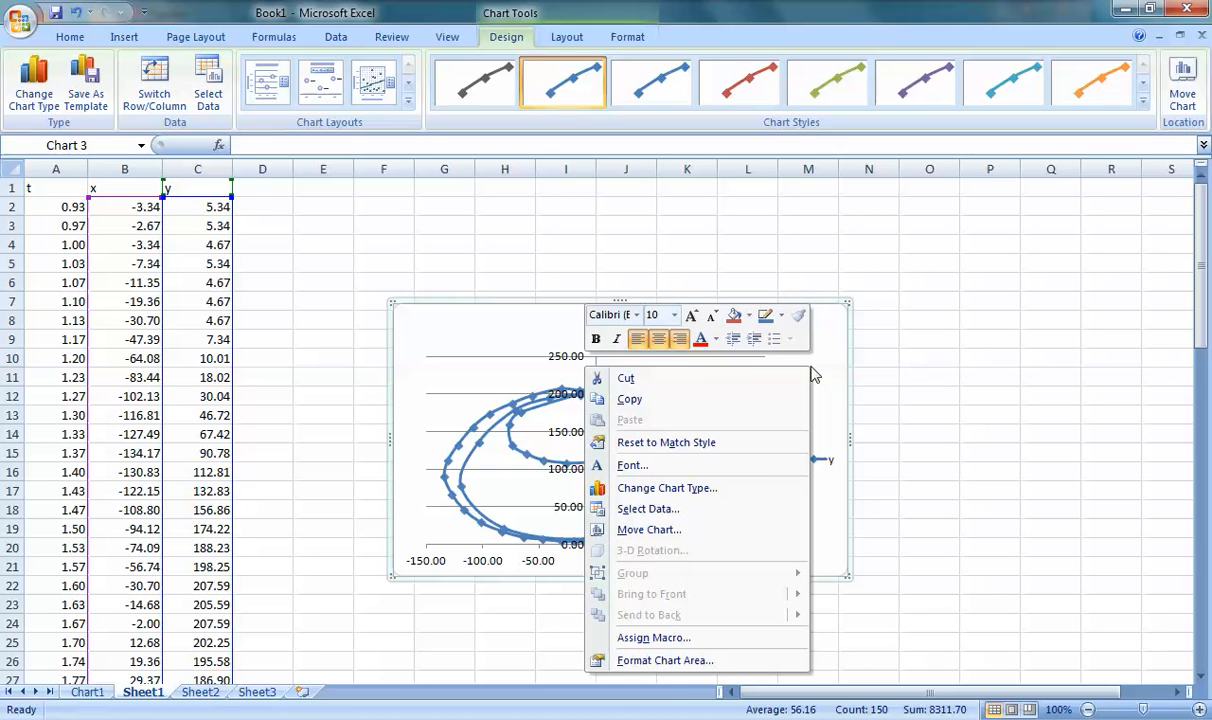
click(484, 346)
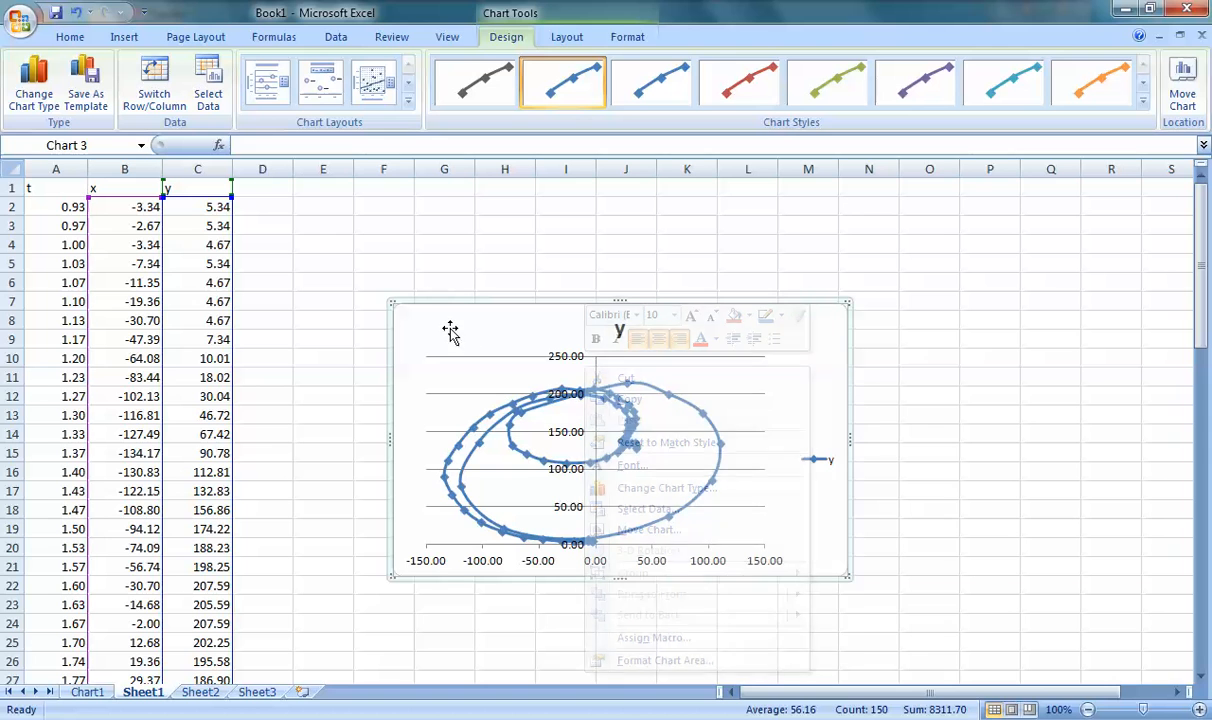
click(409, 86)
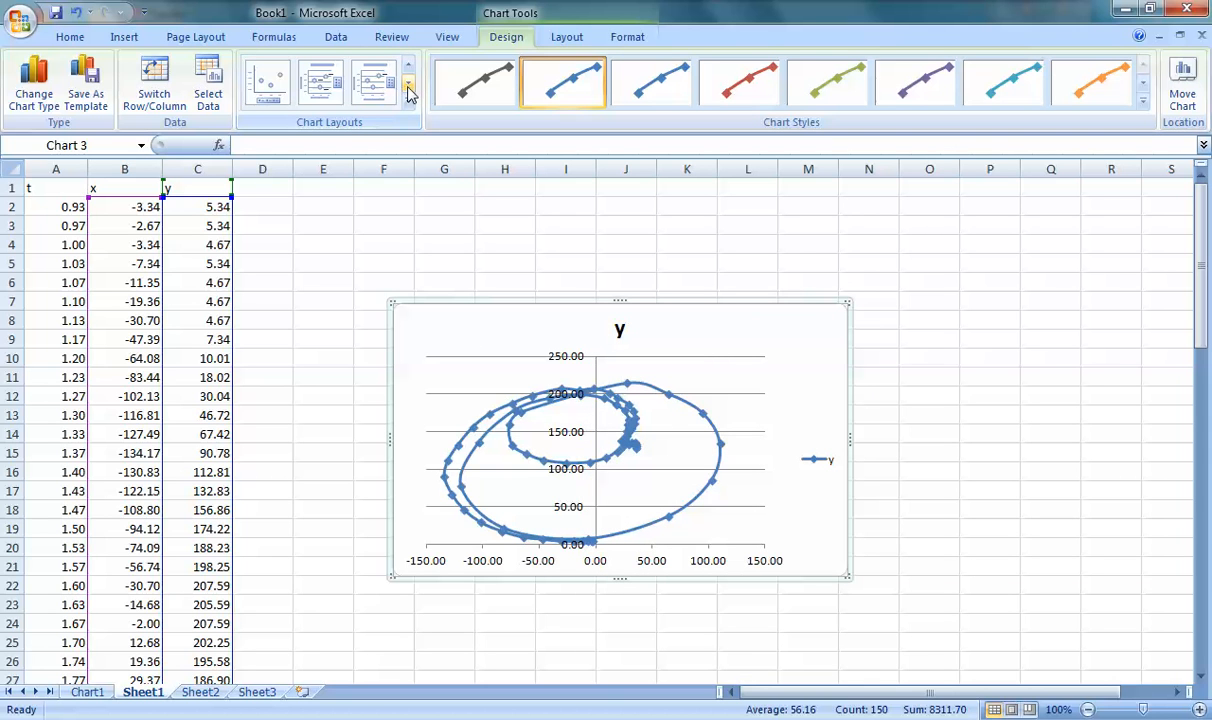
click(408, 91)
click(408, 91)
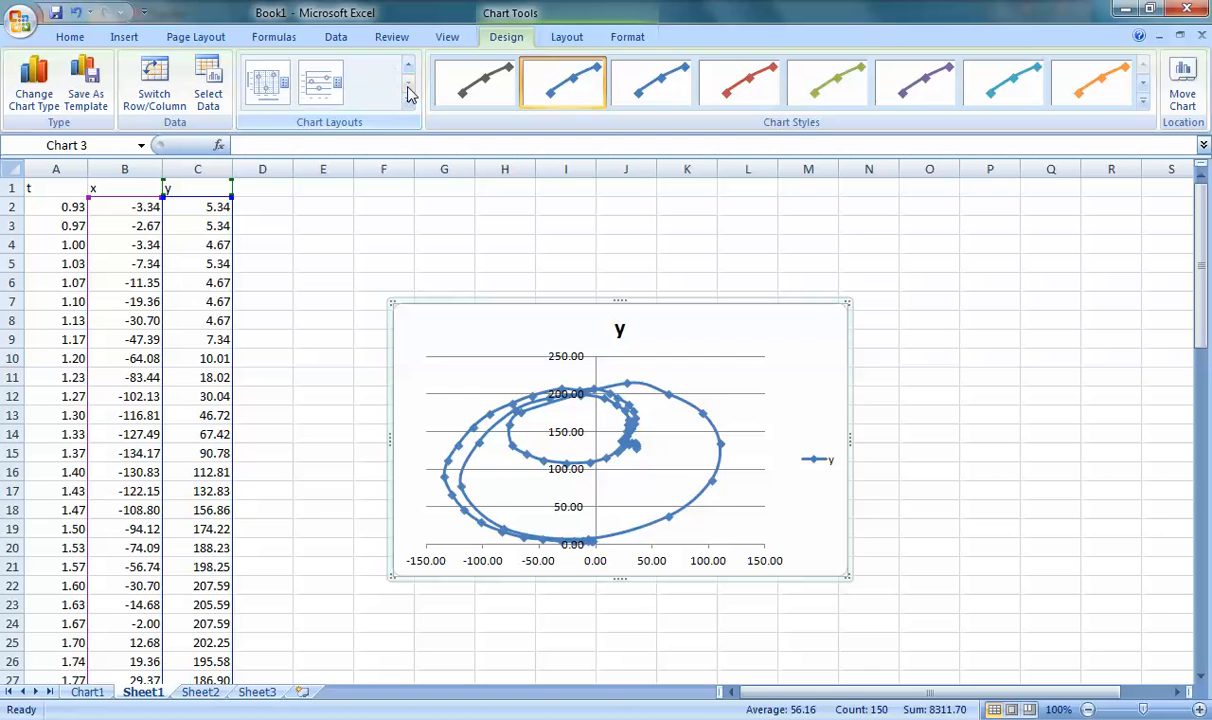
click(258, 90)
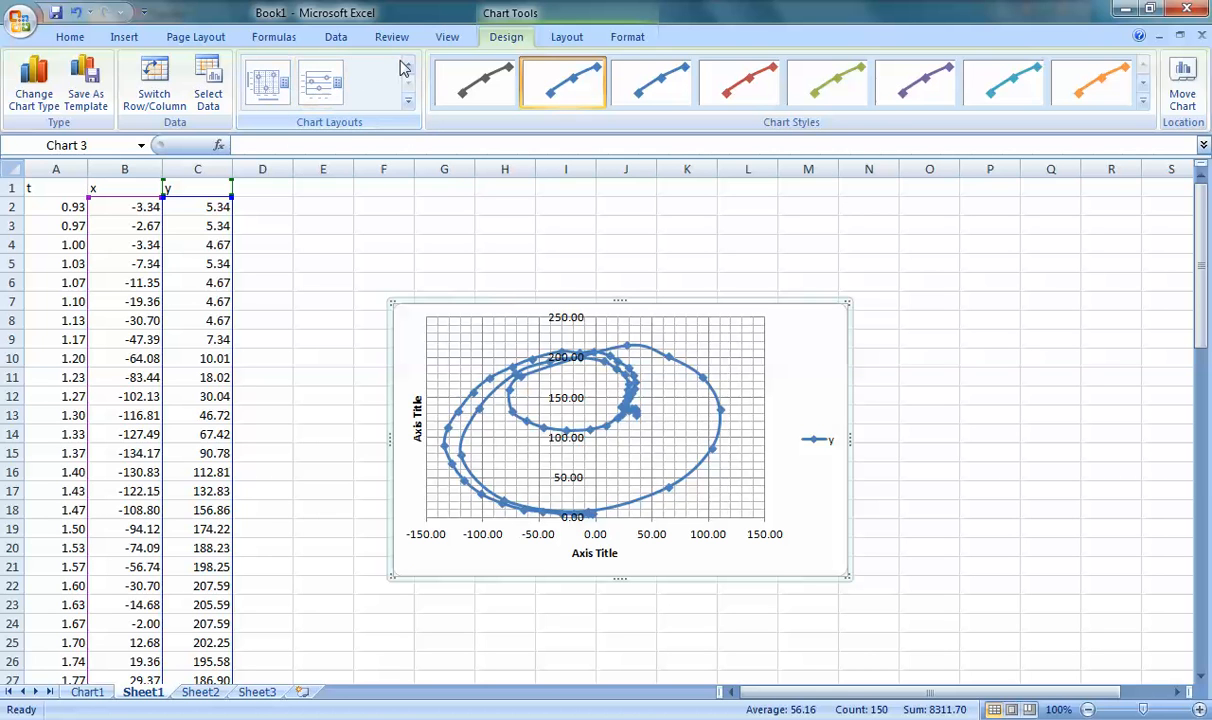
Step: Try out several alternative chart layouts on the scatter chart, including ones with a linear trendline, data labels and no gridlines
click(380, 88)
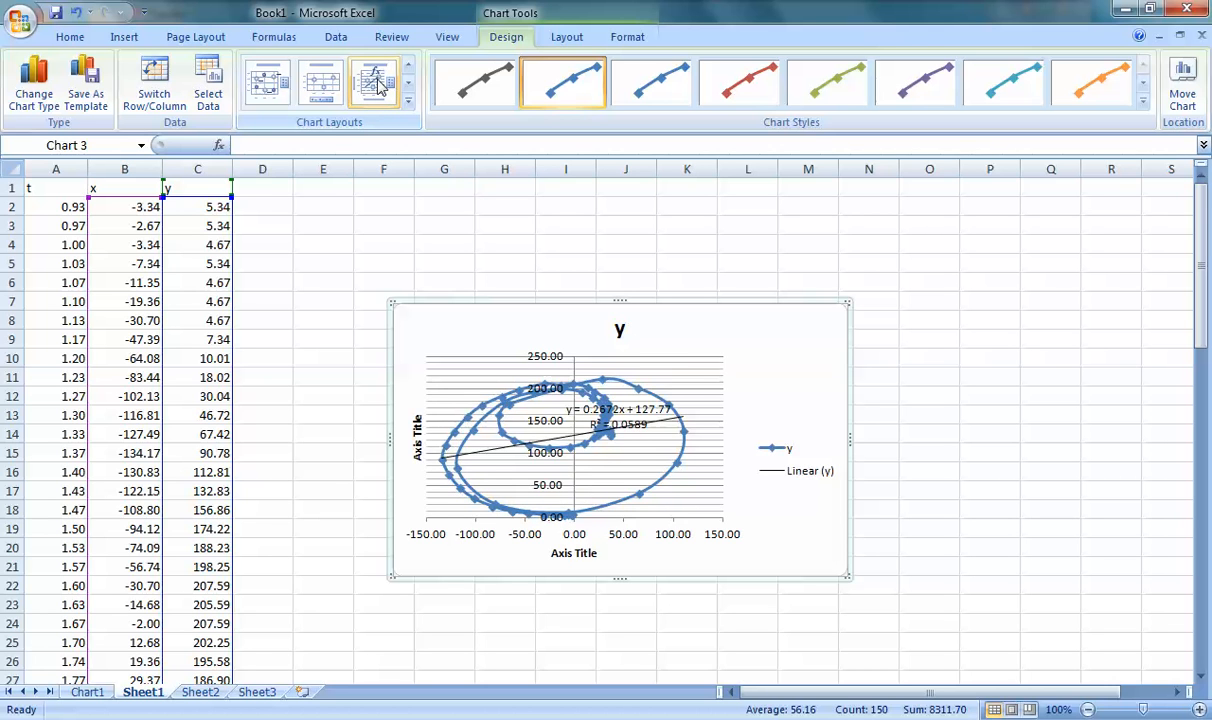
click(325, 95)
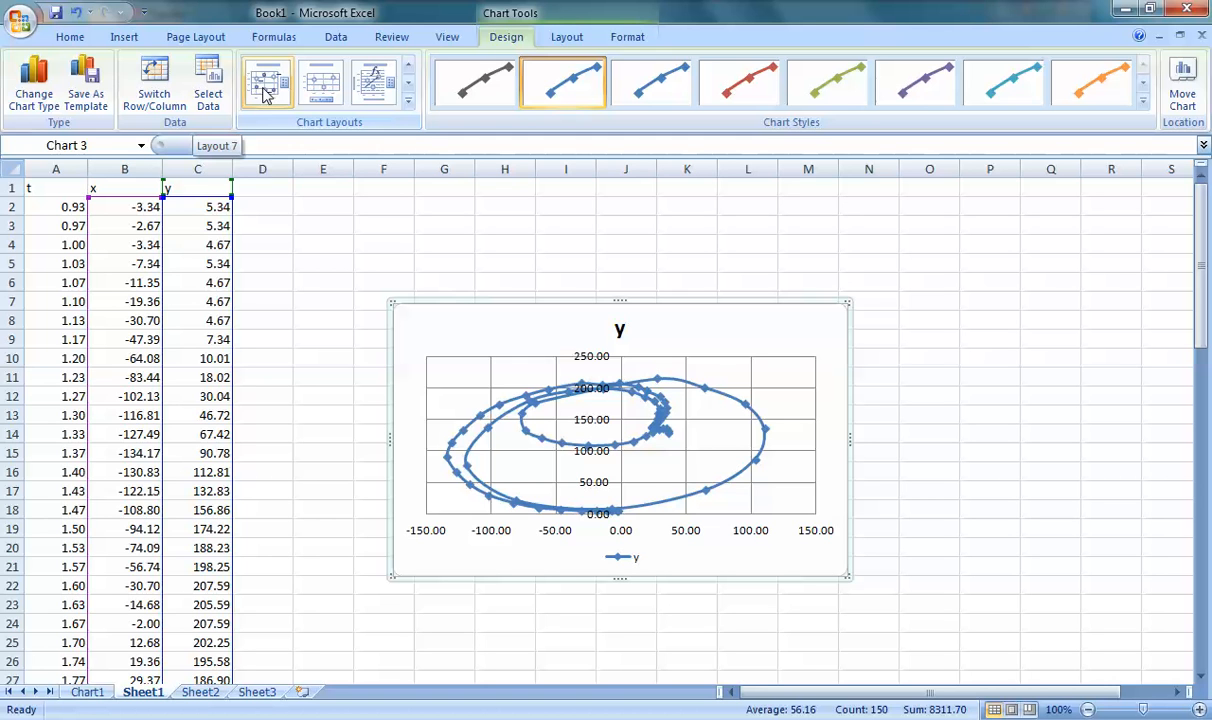
click(266, 90)
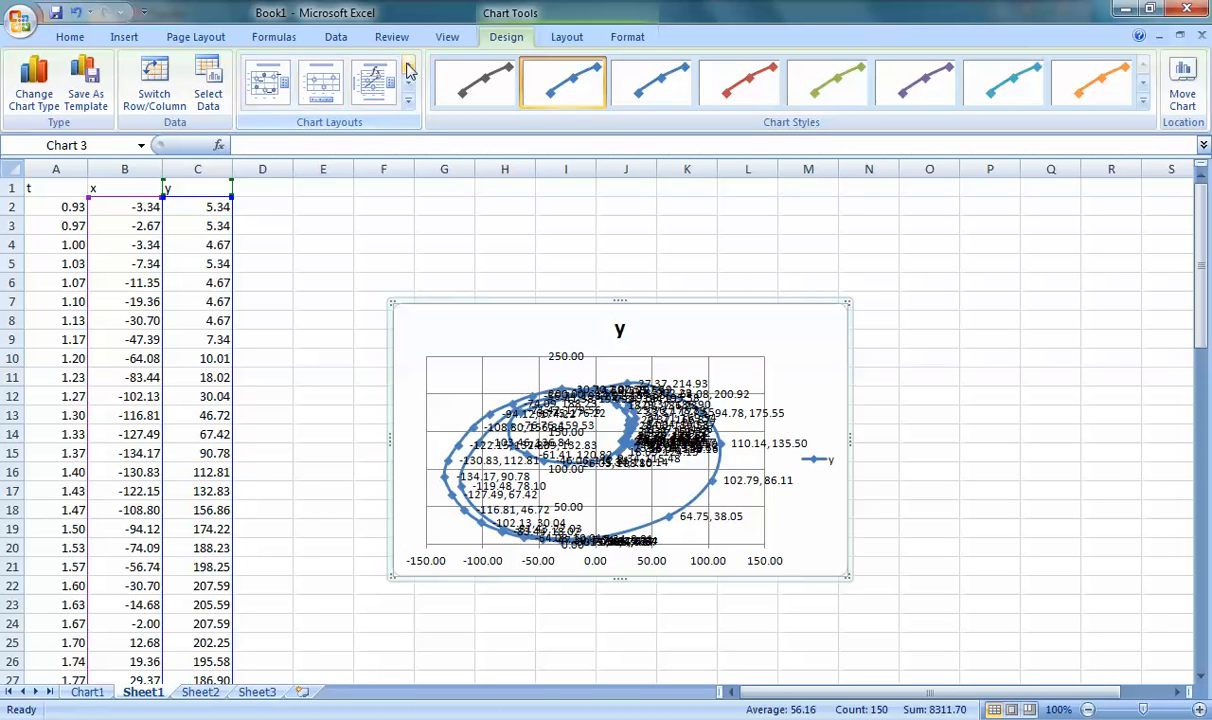
click(363, 90)
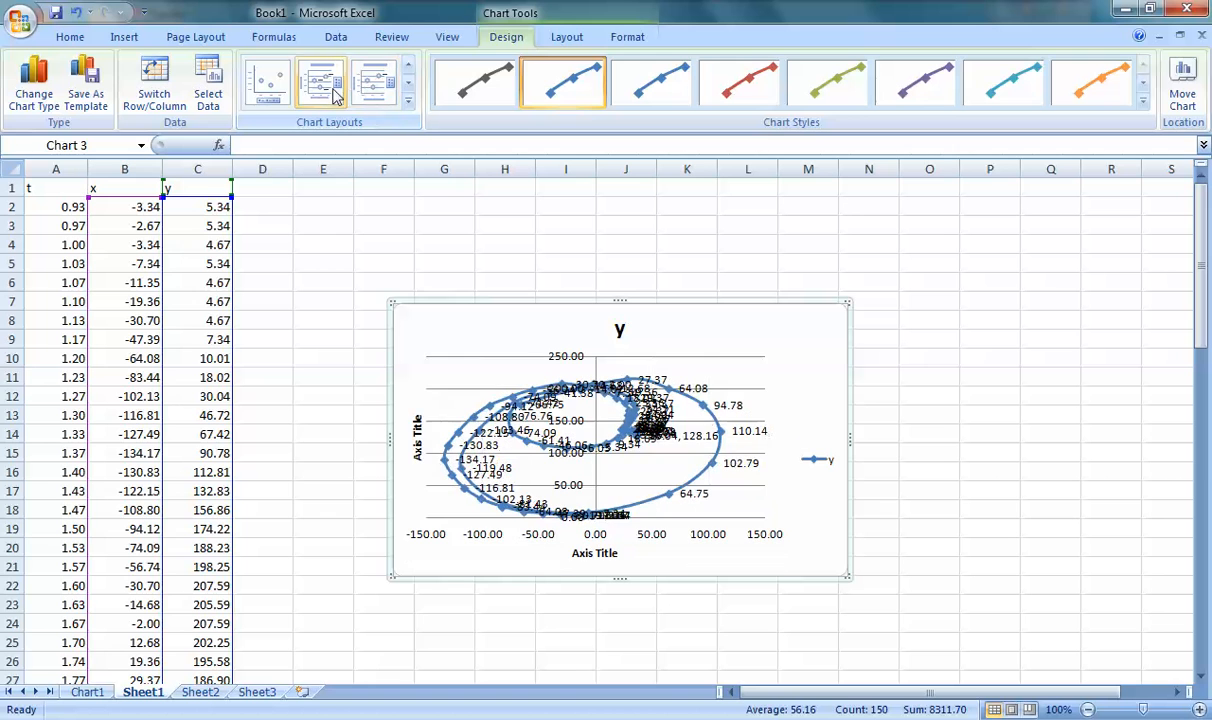
click(326, 92)
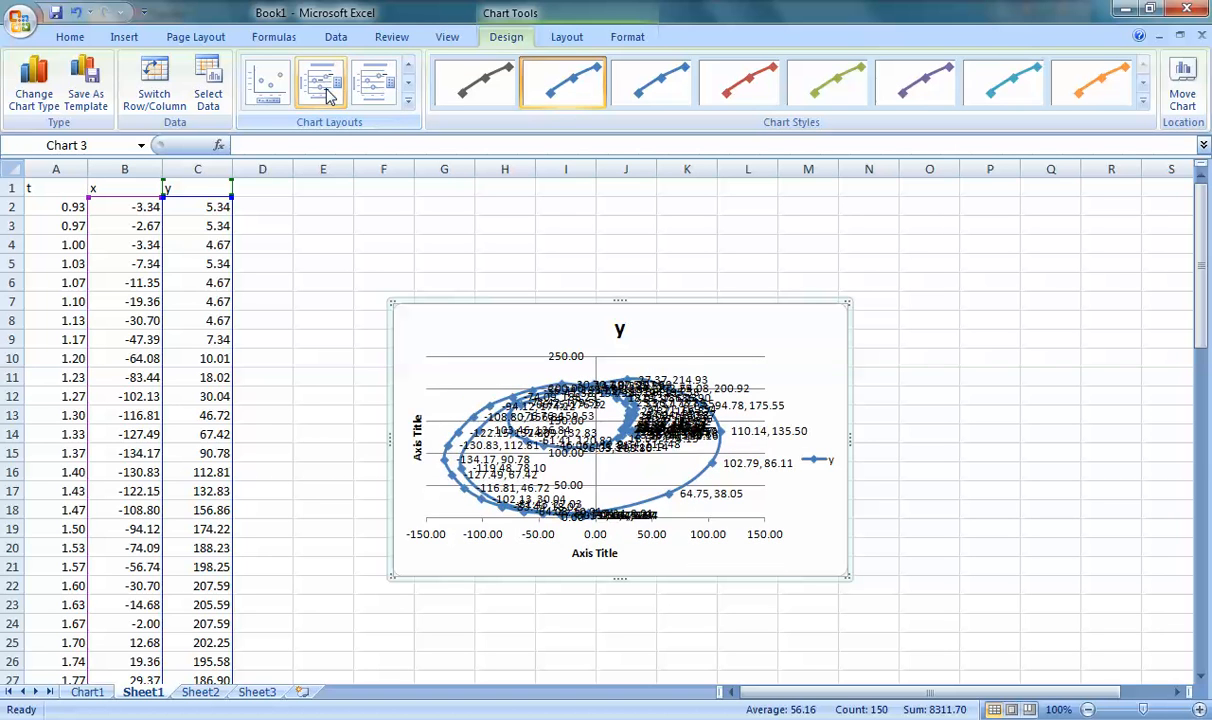
click(265, 96)
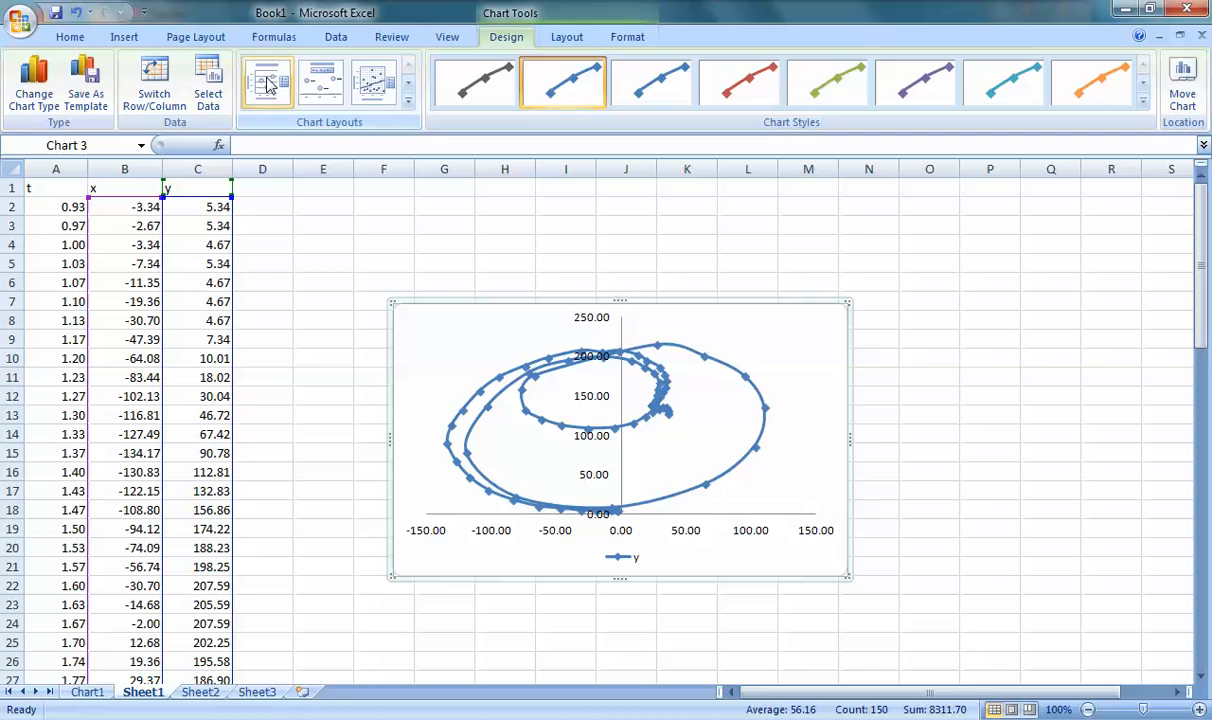
click(378, 87)
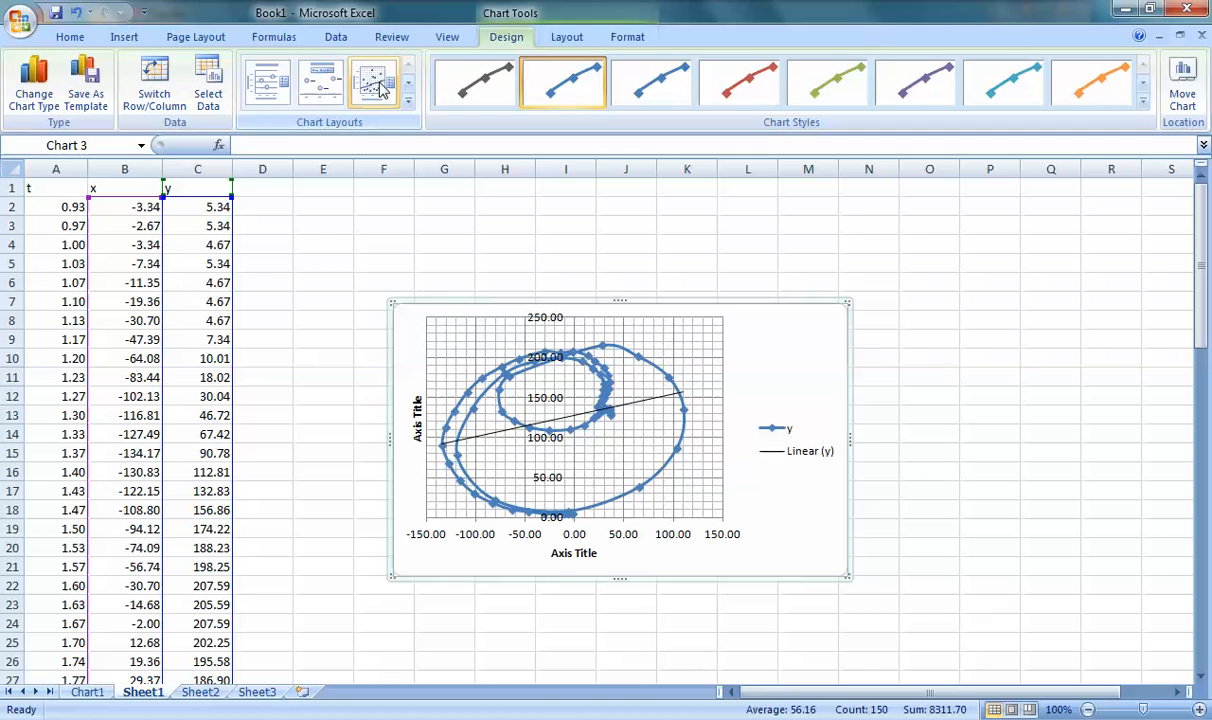
click(321, 90)
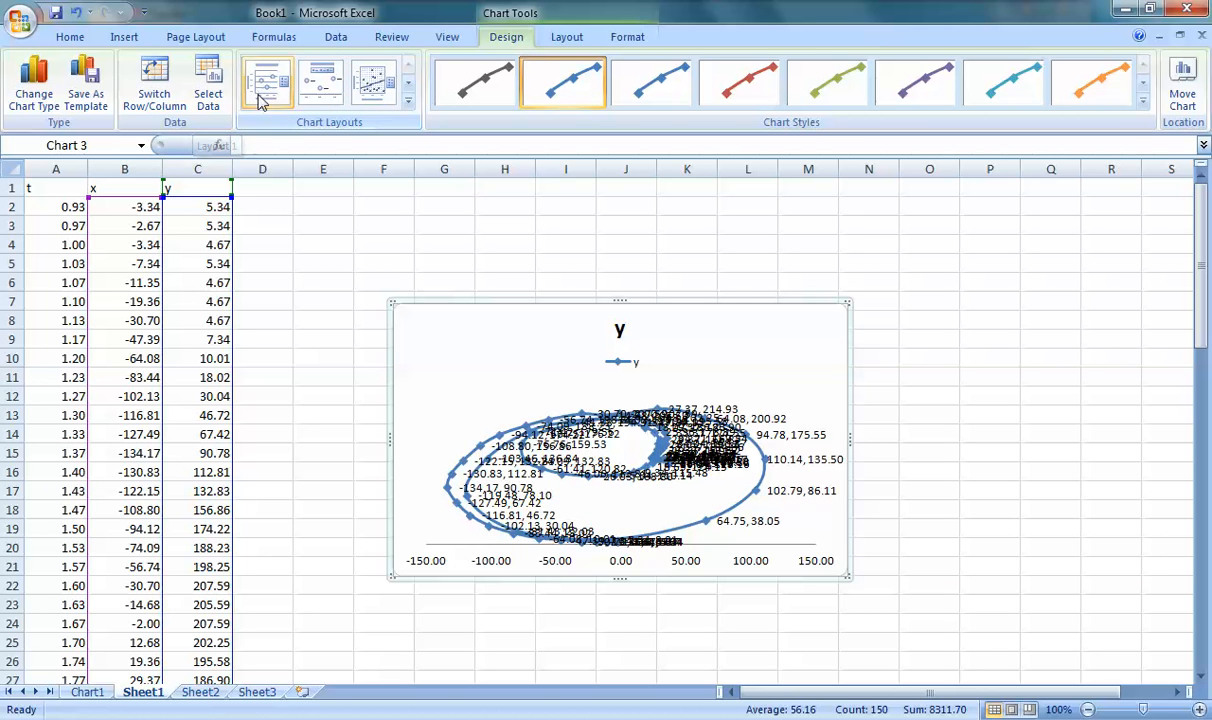
Step: Apply the layout with chart title, both axis titles, legend and major horizontal gridlines, and move the chart to a new sheet, Chart2
click(262, 90)
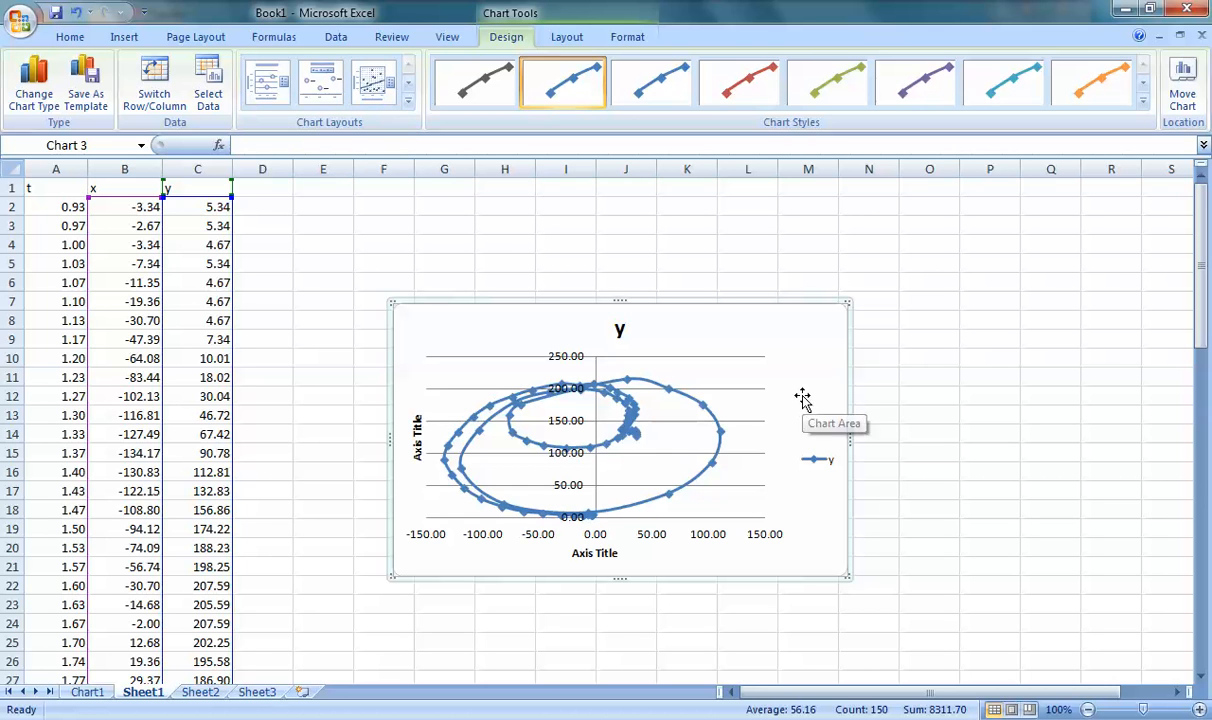
right_click(760, 355)
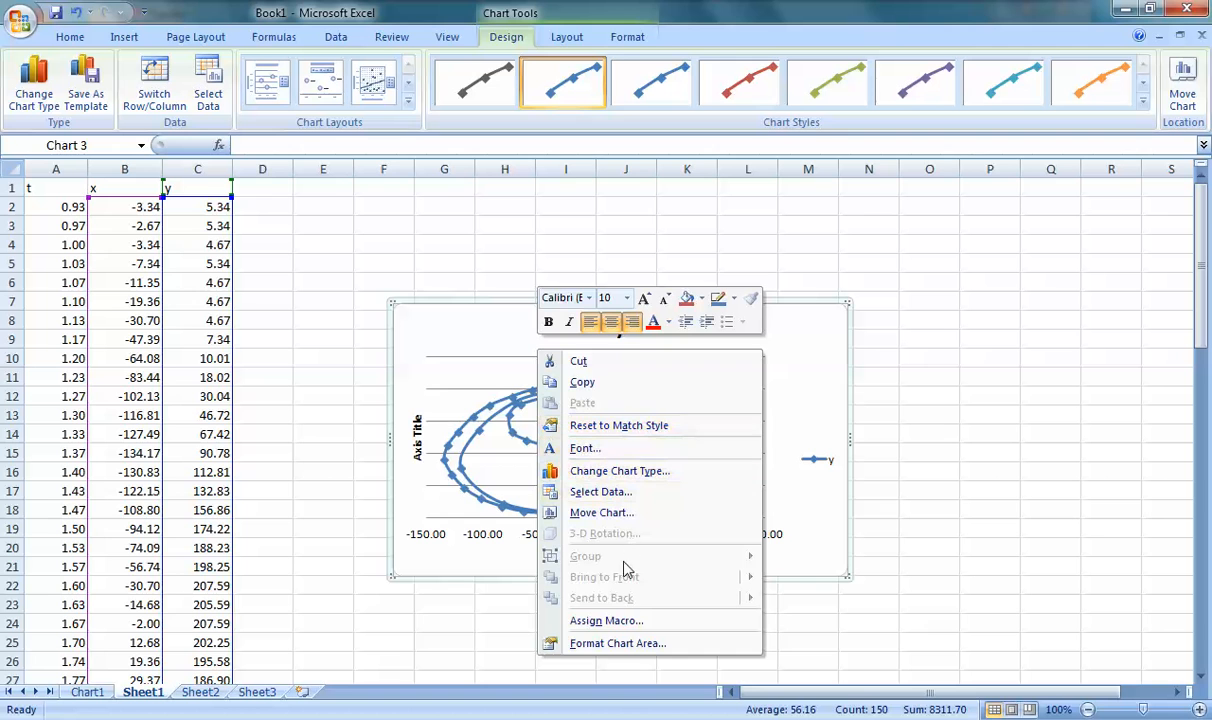
click(790, 355)
right_click(819, 355)
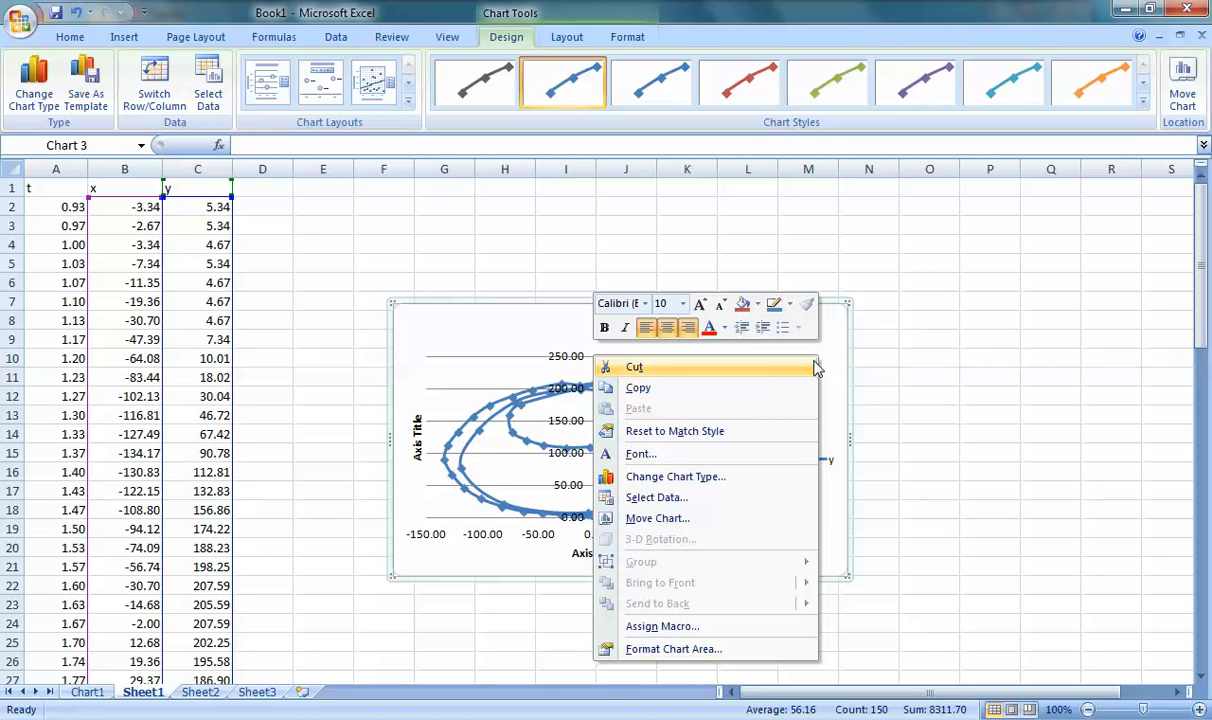
click(684, 521)
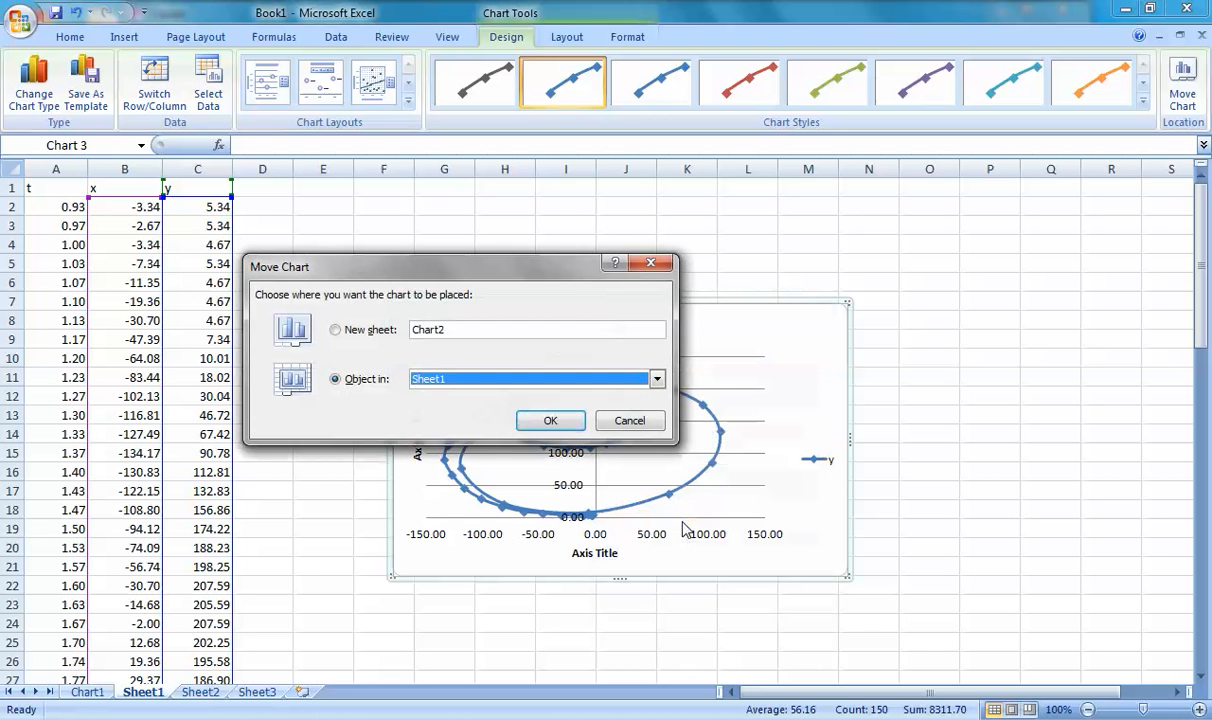
click(352, 332)
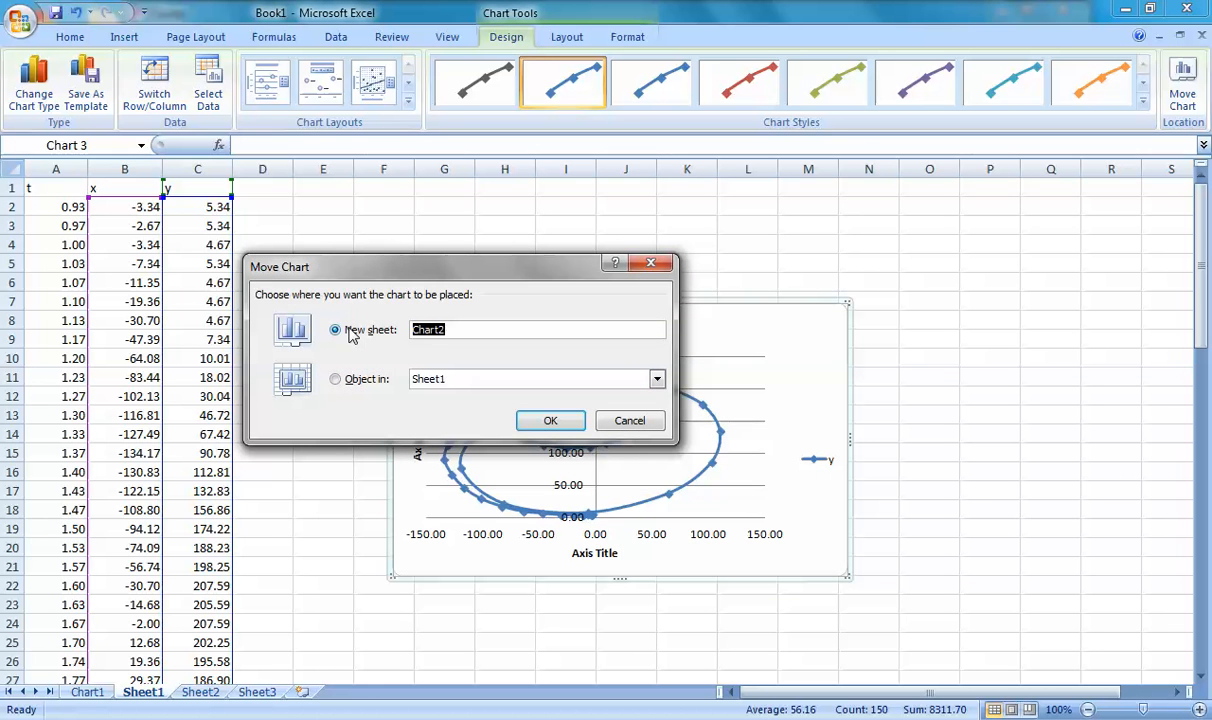
click(550, 420)
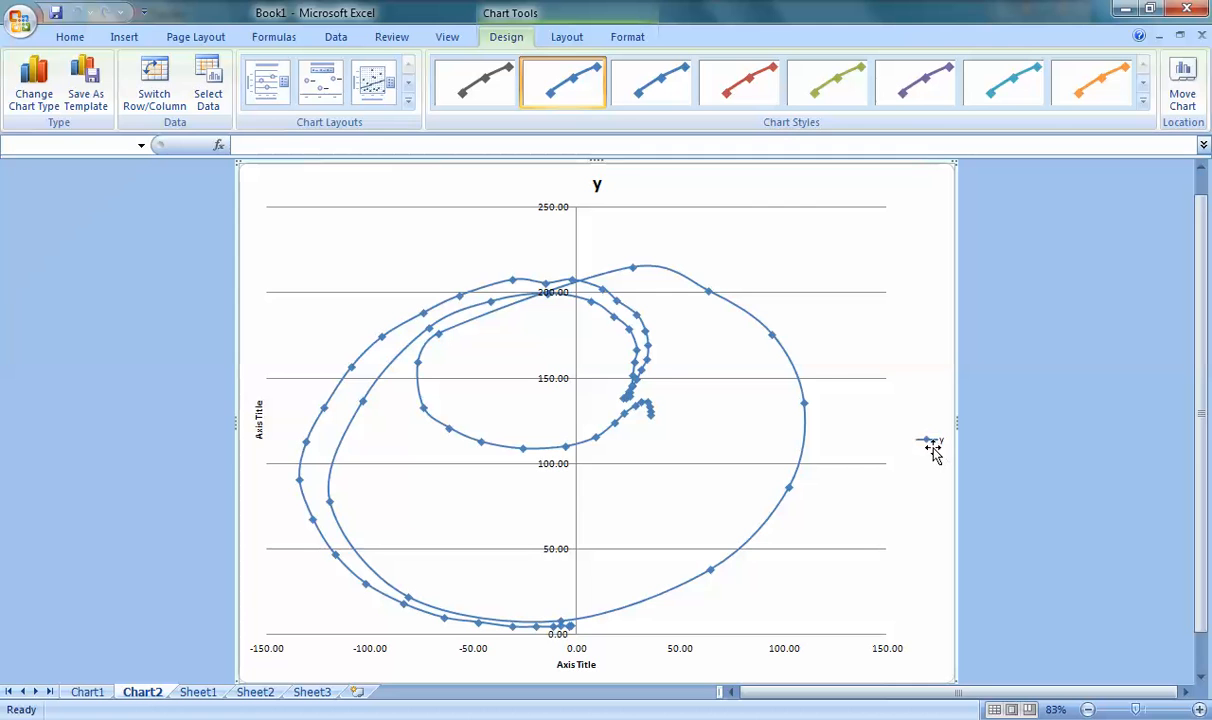
Step: Delete the chart's legend and change the horizontal axis title to "Horizontal Position"
key(Delete)
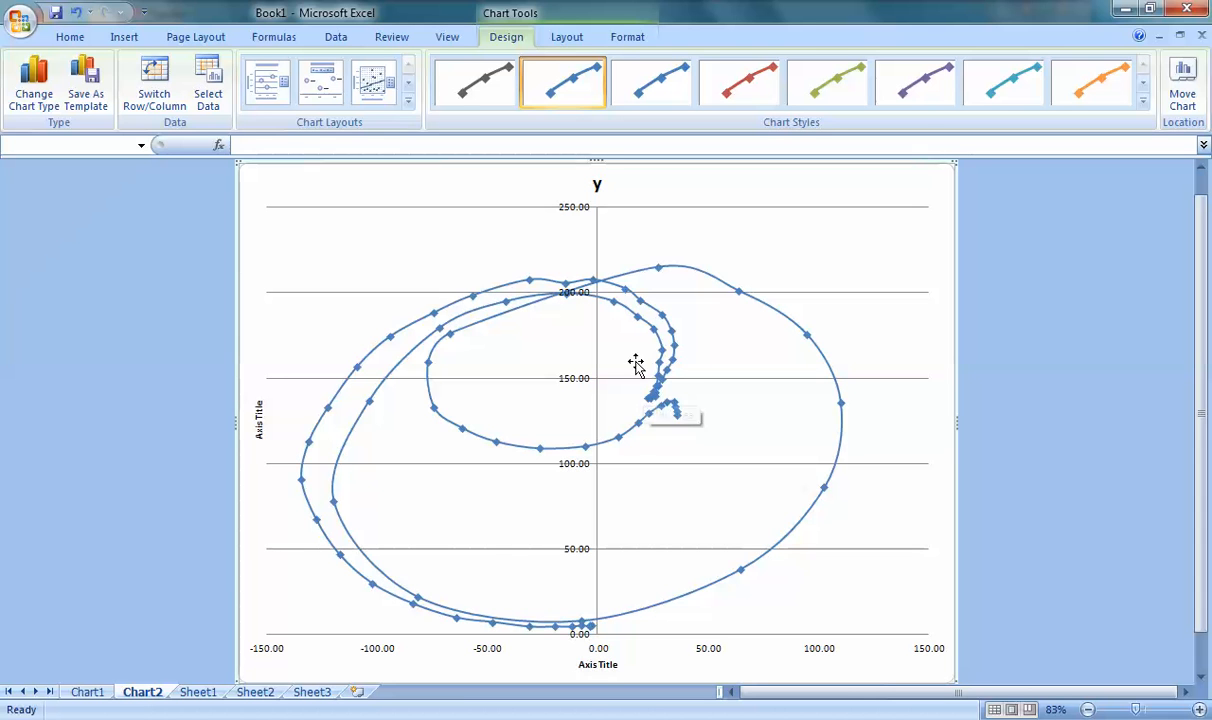
click(598, 665)
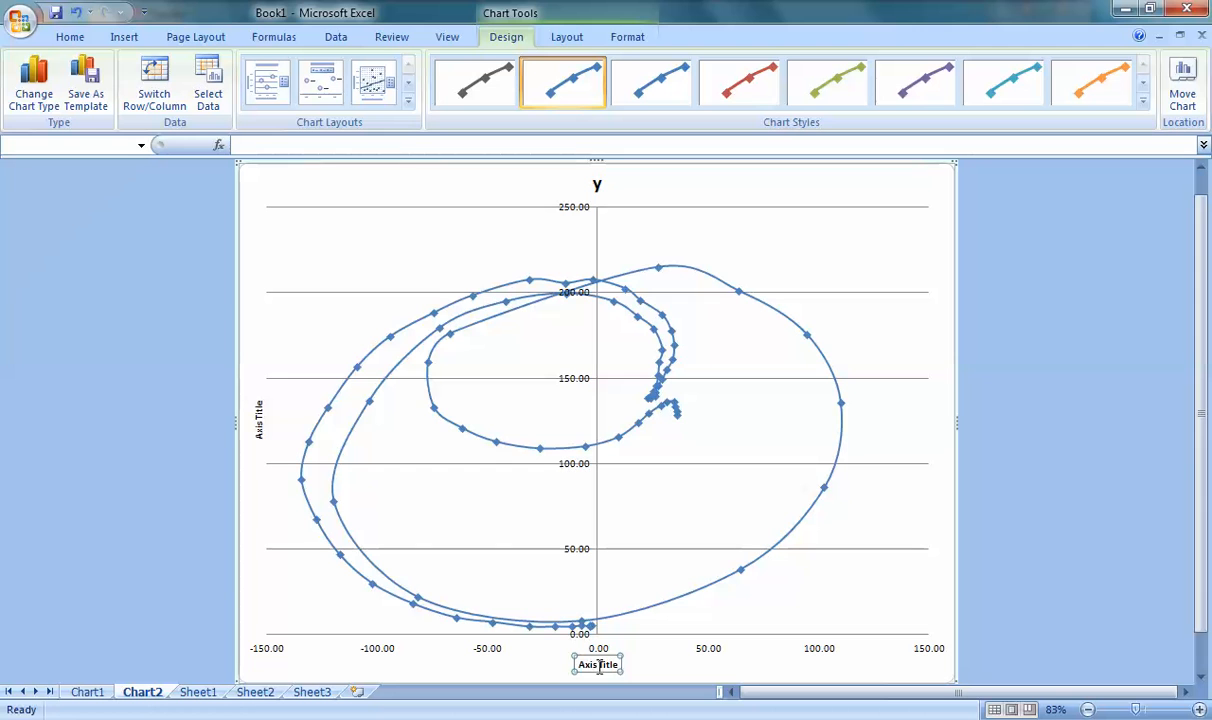
drag(620, 665, 576, 672)
text(Hori)
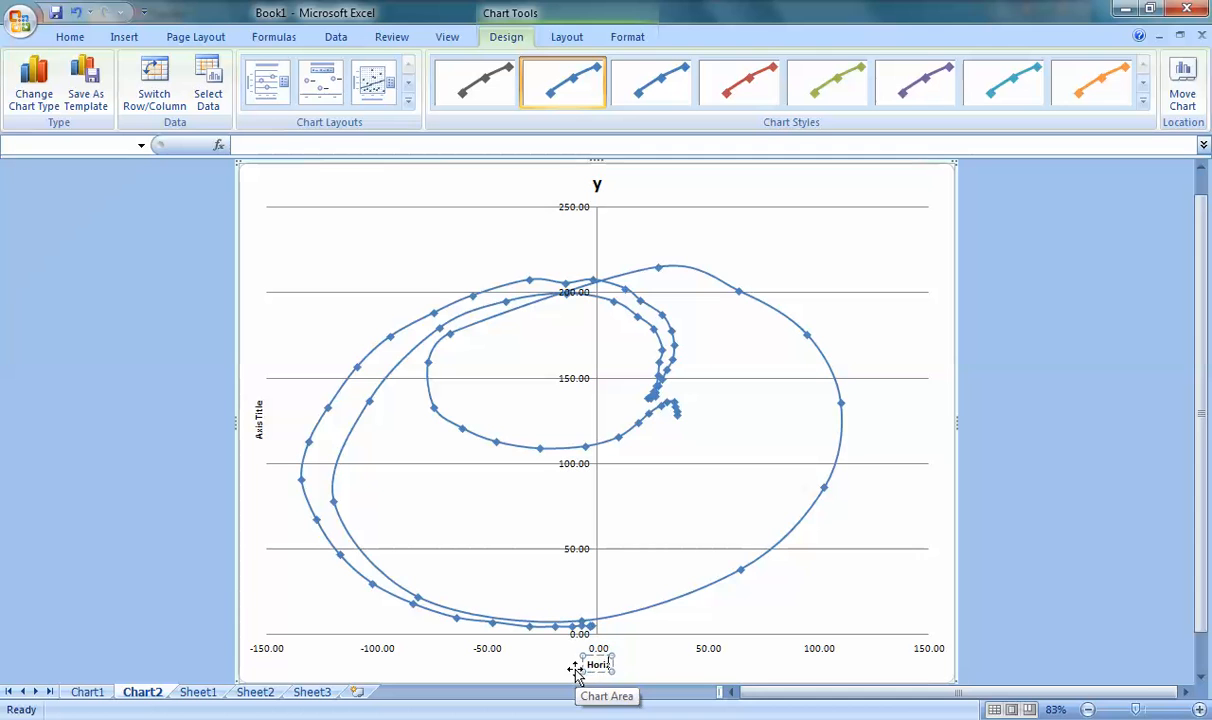
text(zontal Po)
text(sition)
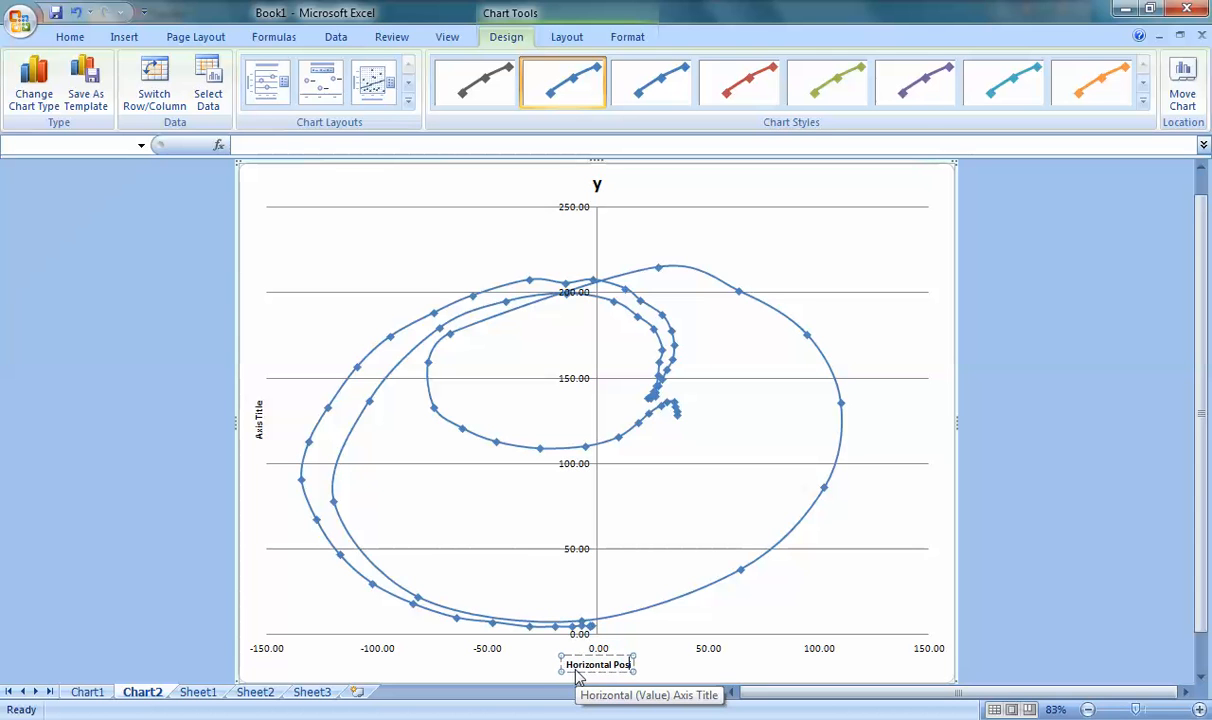
Step: Replace the placeholder text of the vertical axis title with "Vertical Position"
click(259, 425)
triple_click(260, 424)
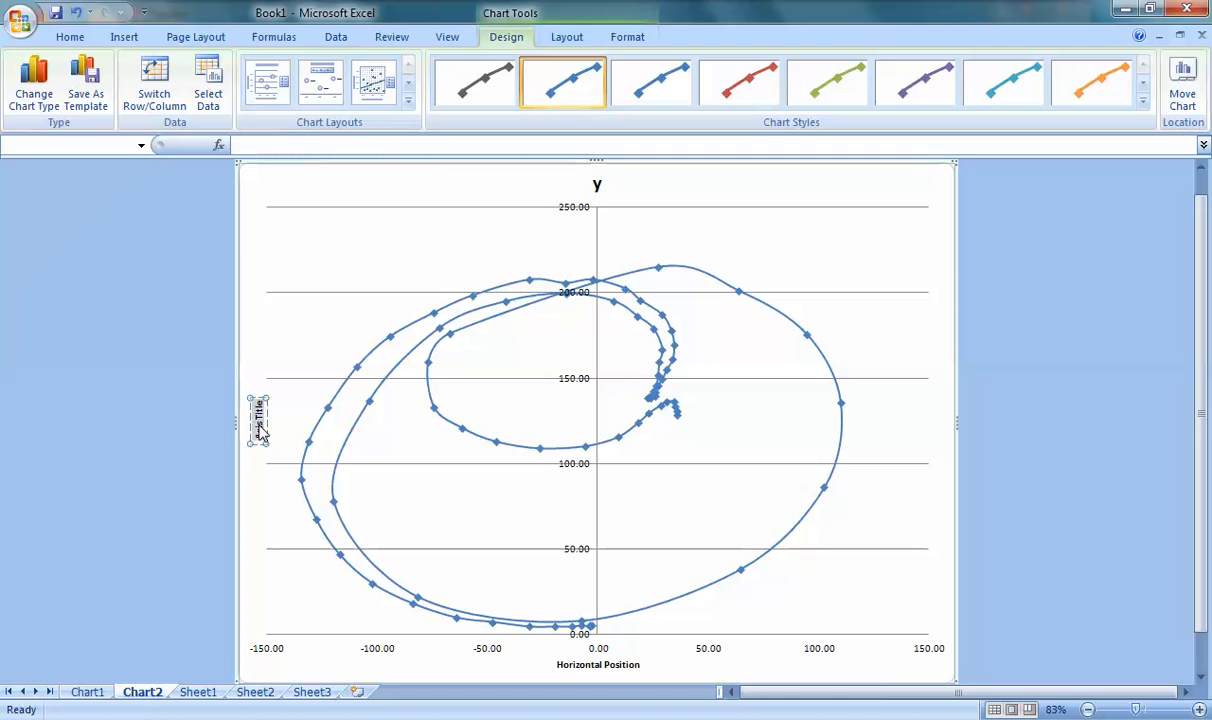
text(Vertical Position)
Step: Replace the chart title y with the person's name followed by "Swing"
click(597, 186)
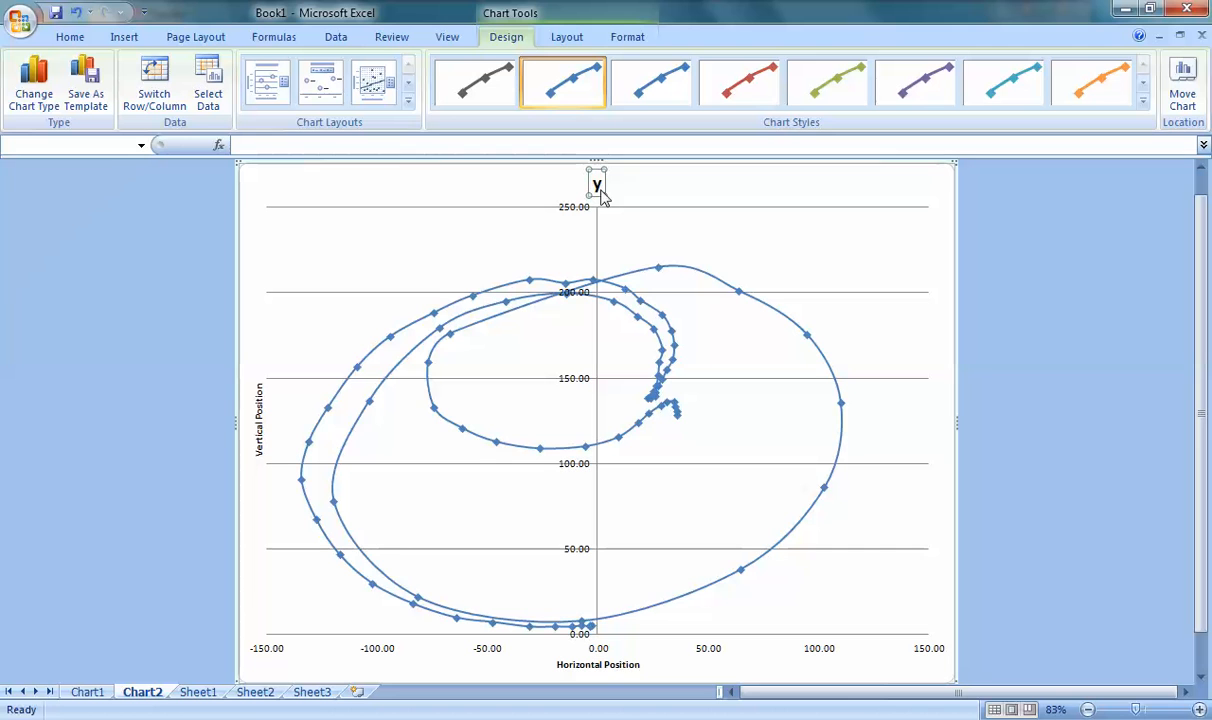
click(601, 190)
key(BackSpace)
text(Mr. Dal)
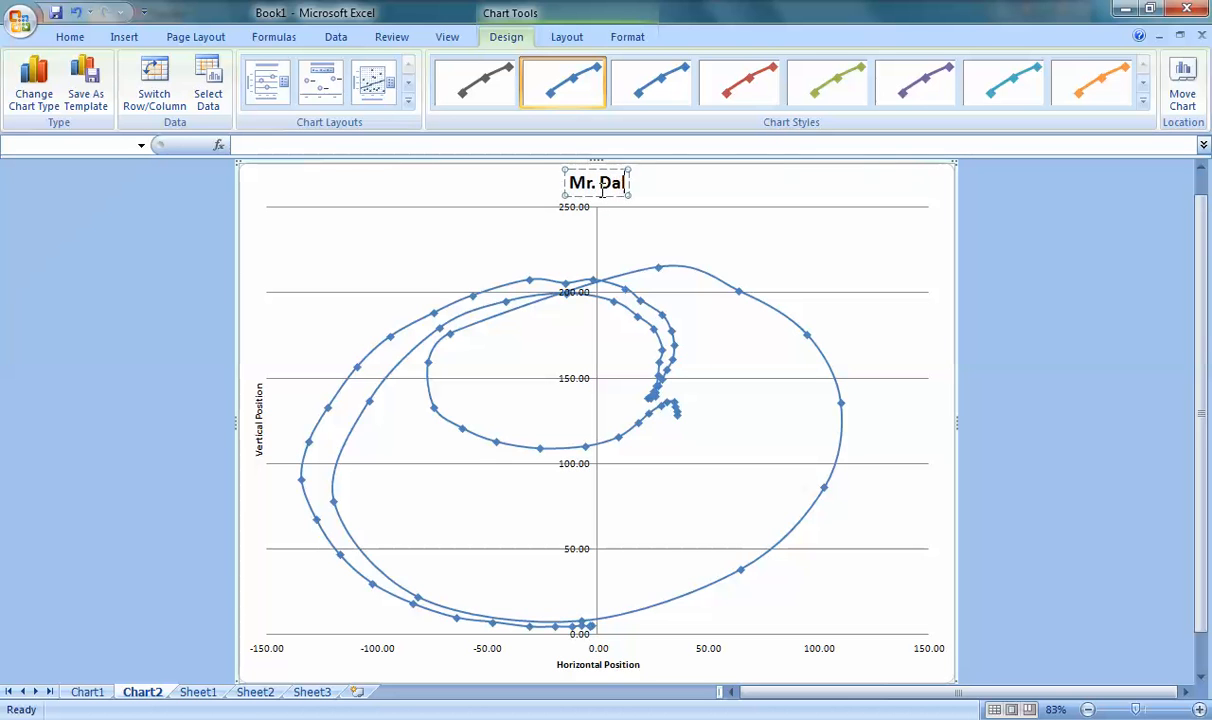
text(des Swing)
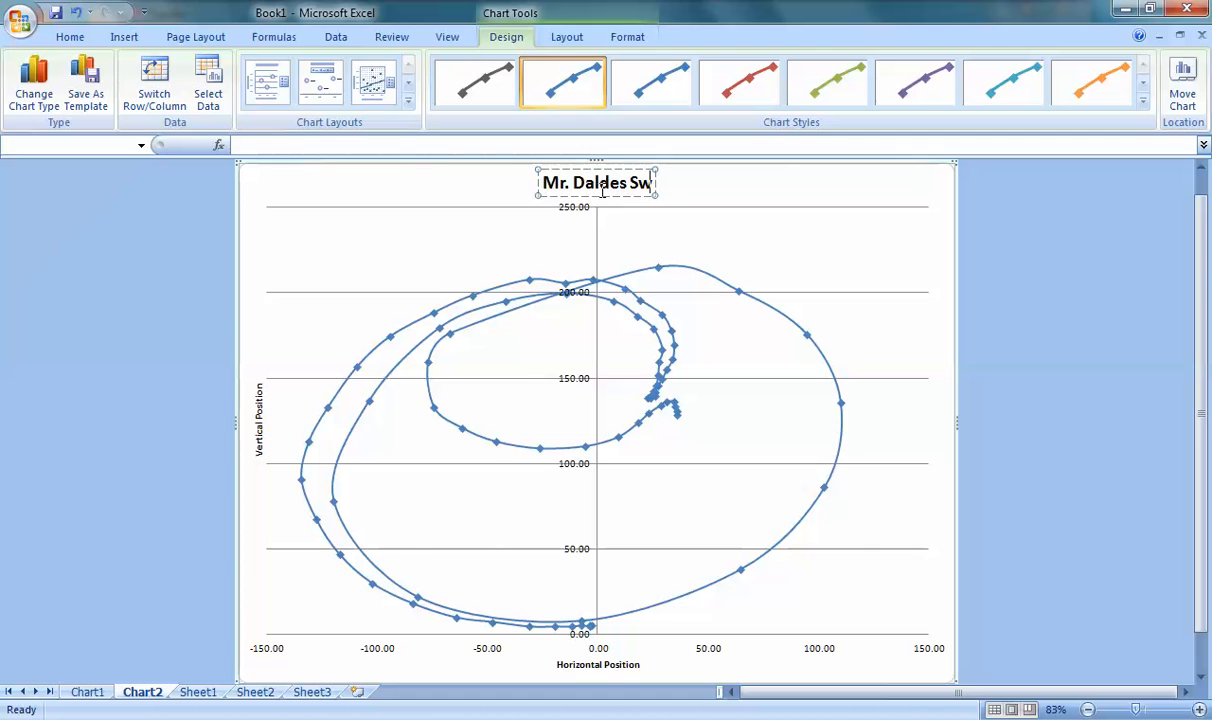
Step: Append the unit "(cm)" to the vertical and horizontal axis titles and deselect the chart
click(259, 437)
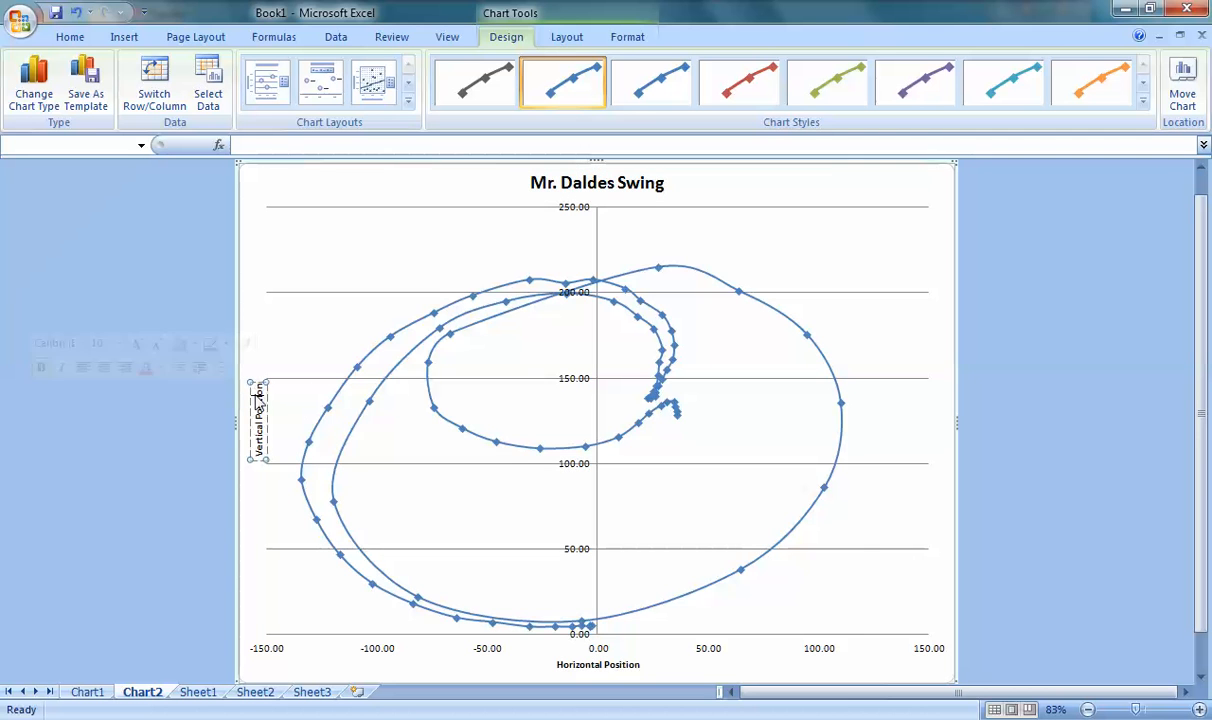
click(260, 400)
text((cm))
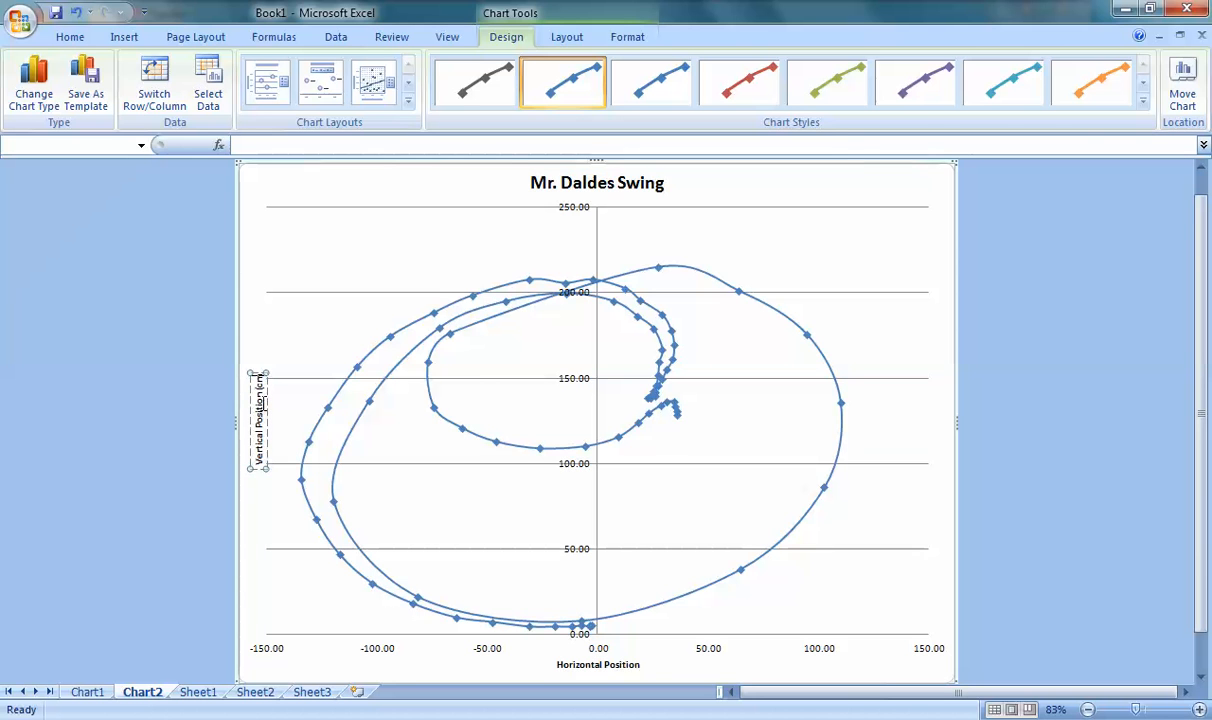
click(620, 667)
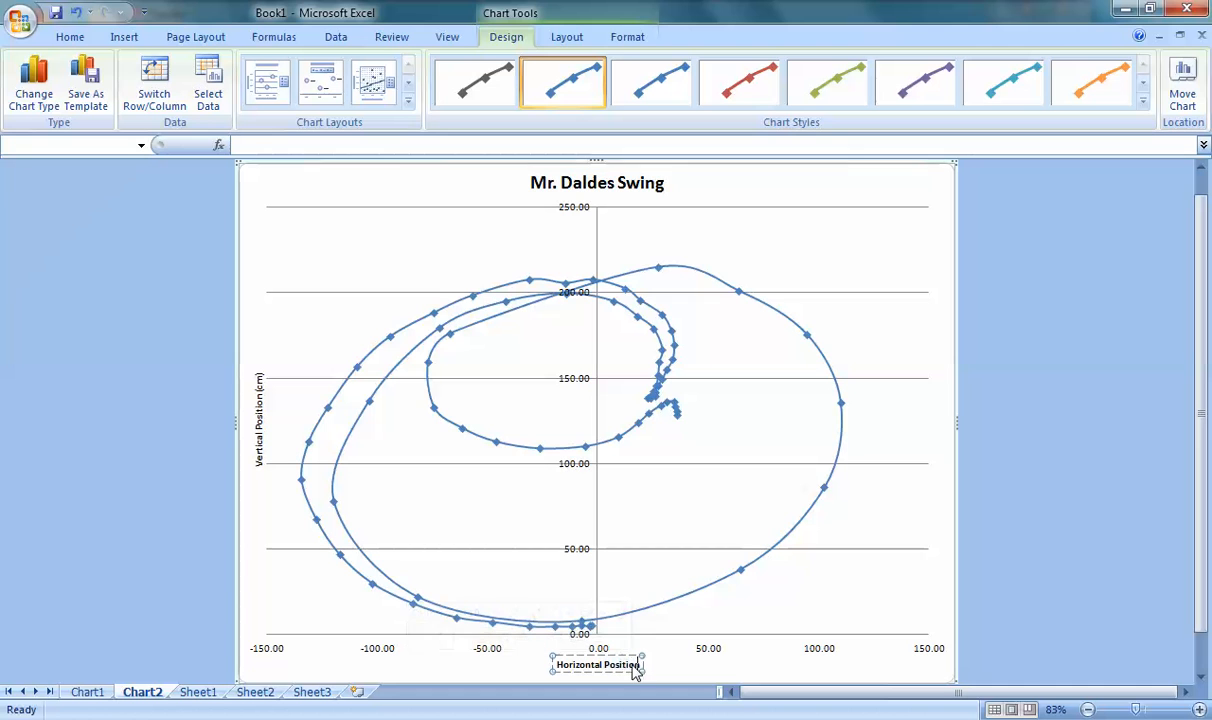
click(635, 665)
text((cm))
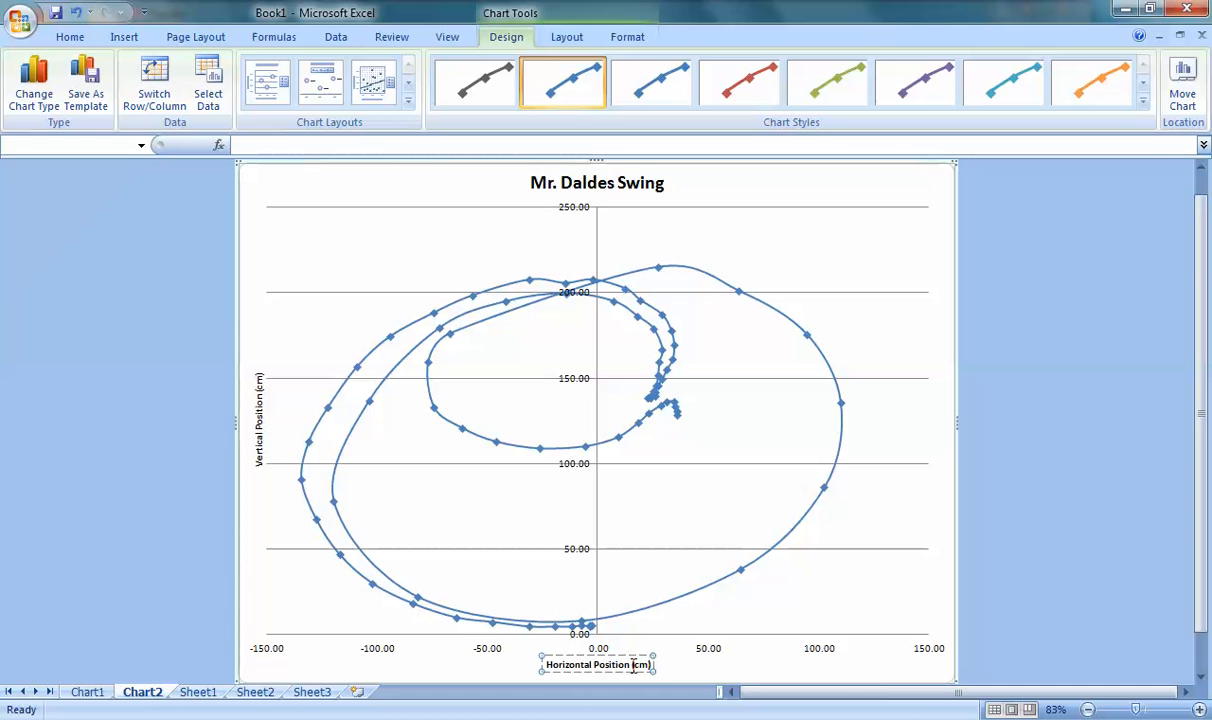
click(1018, 512)
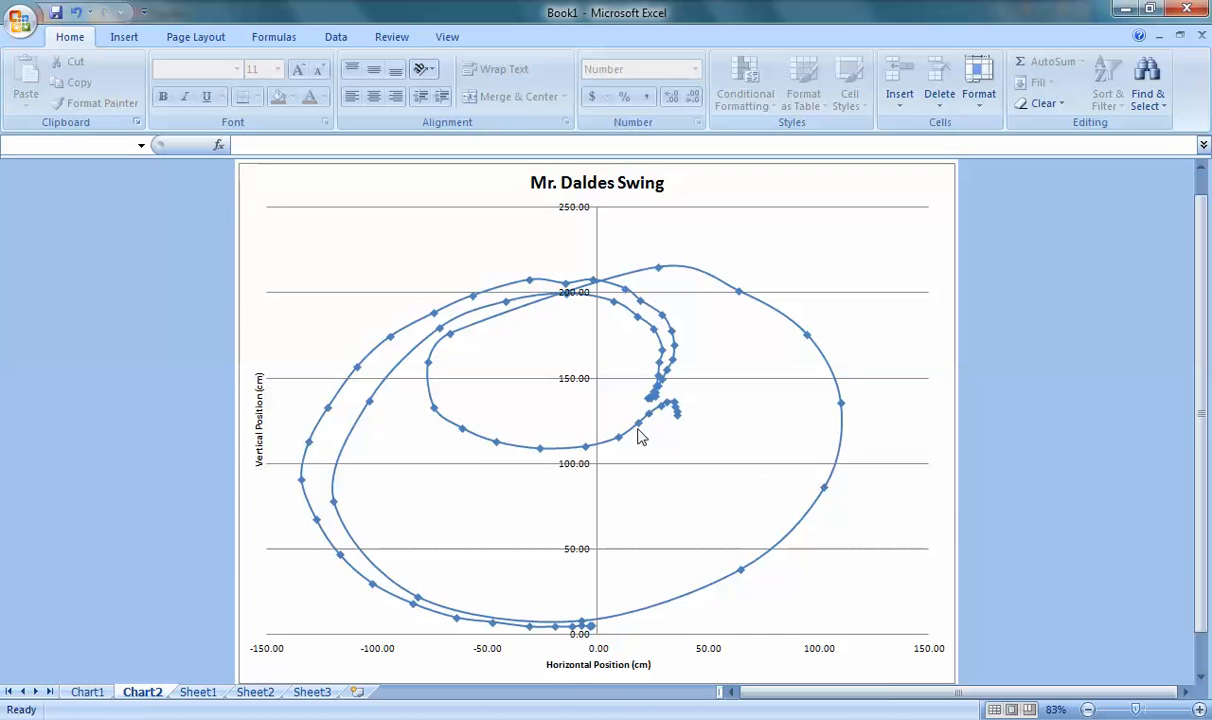
Step: Add minor gridlines for the vertical axis and major gridlines for the horizontal axis
right_click(597, 350)
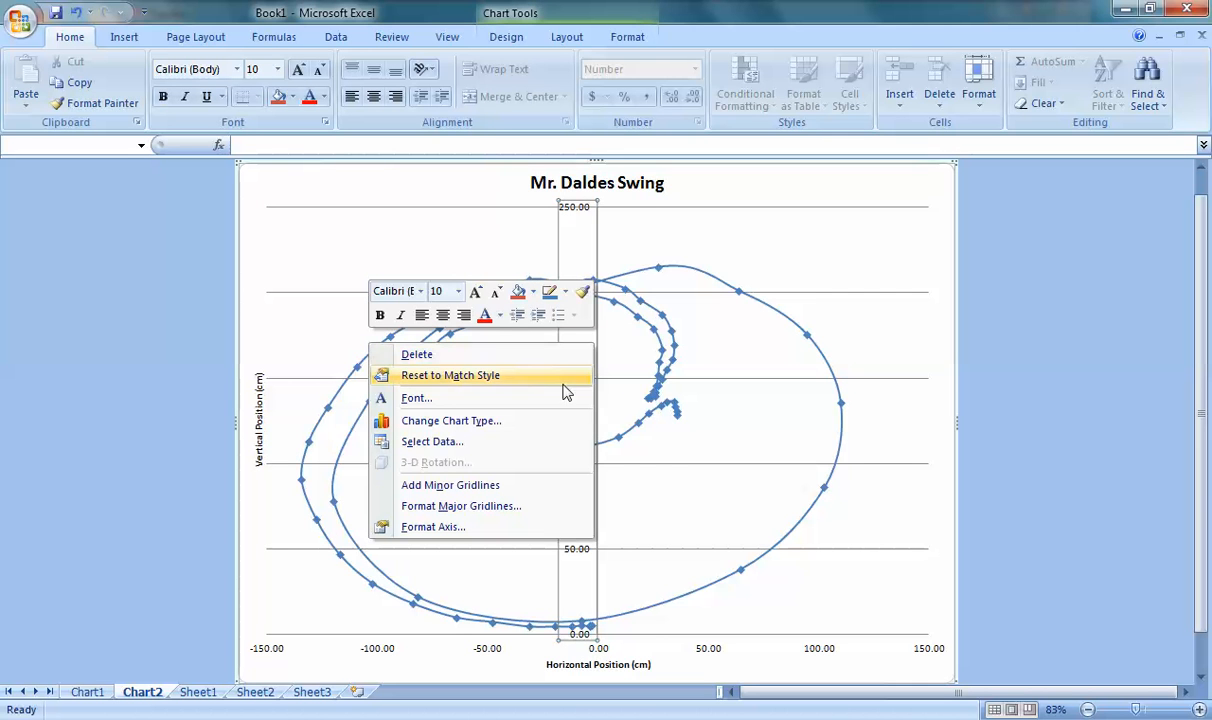
click(487, 487)
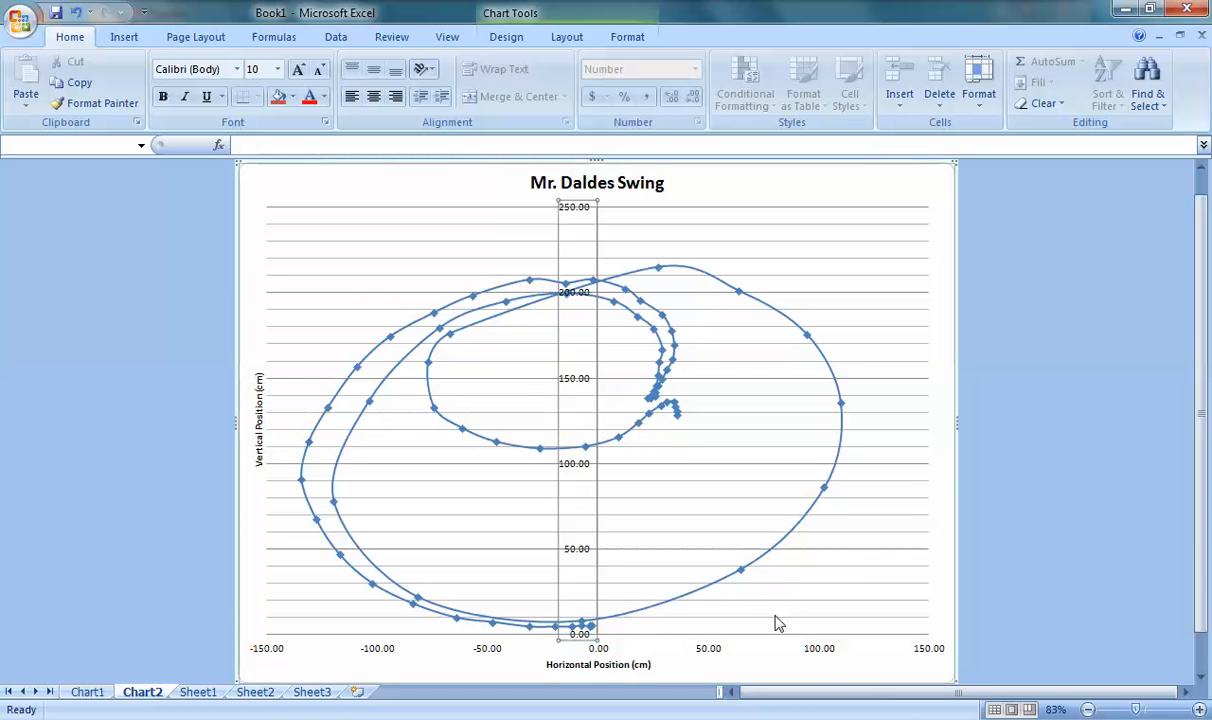
click(826, 650)
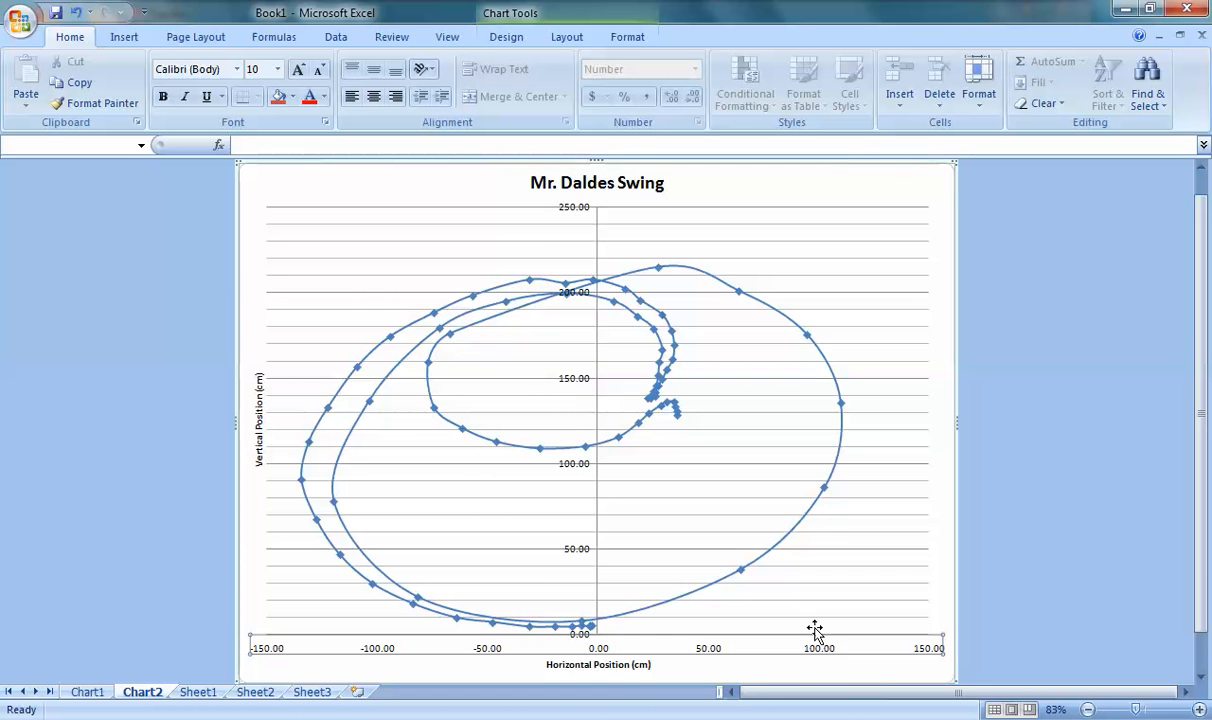
right_click(826, 650)
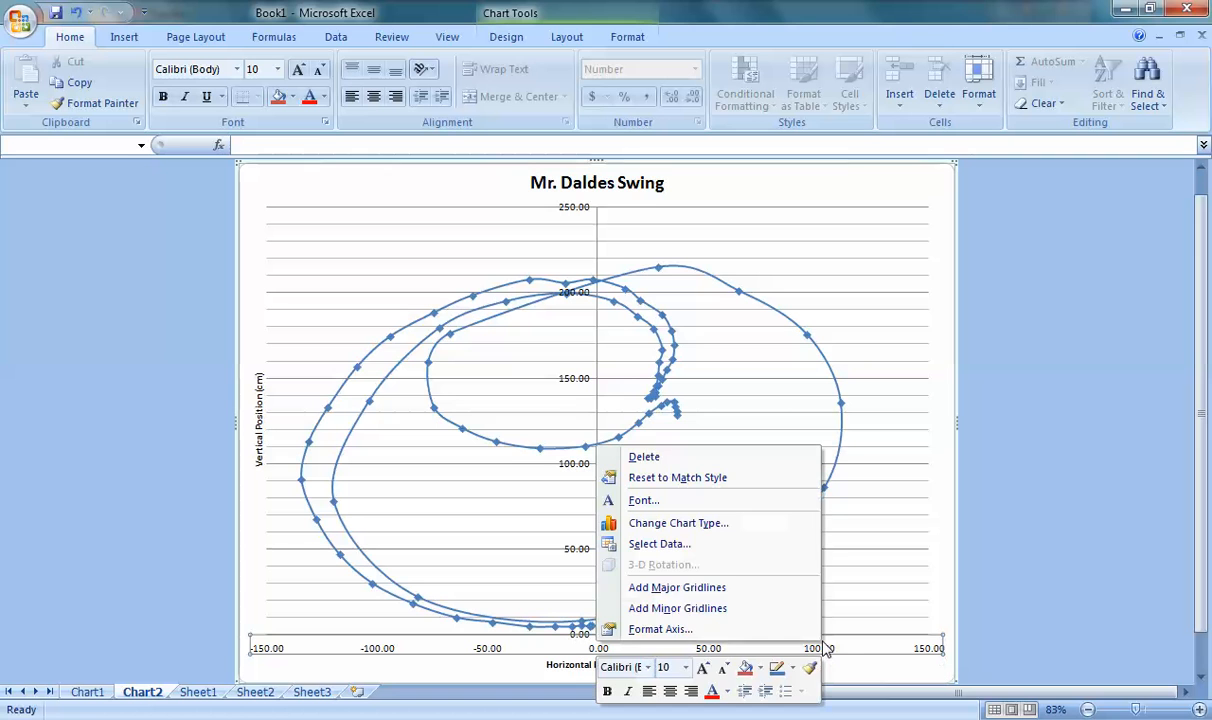
click(784, 598)
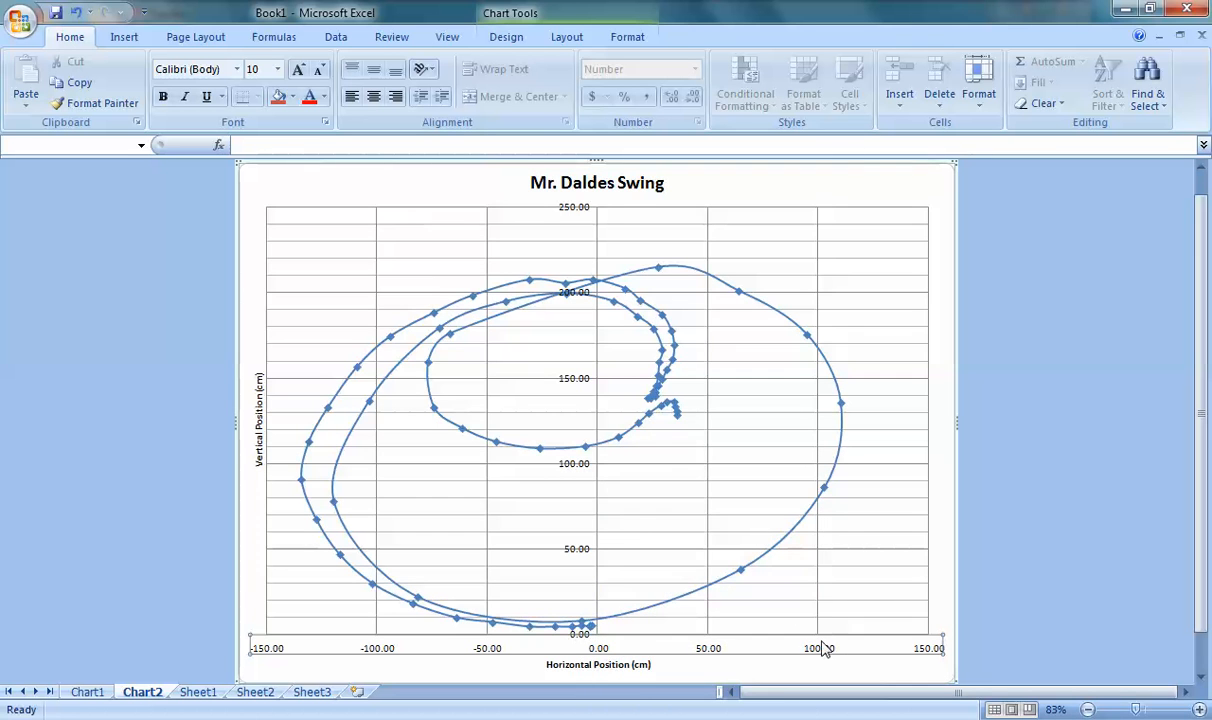
right_click(826, 646)
click(748, 612)
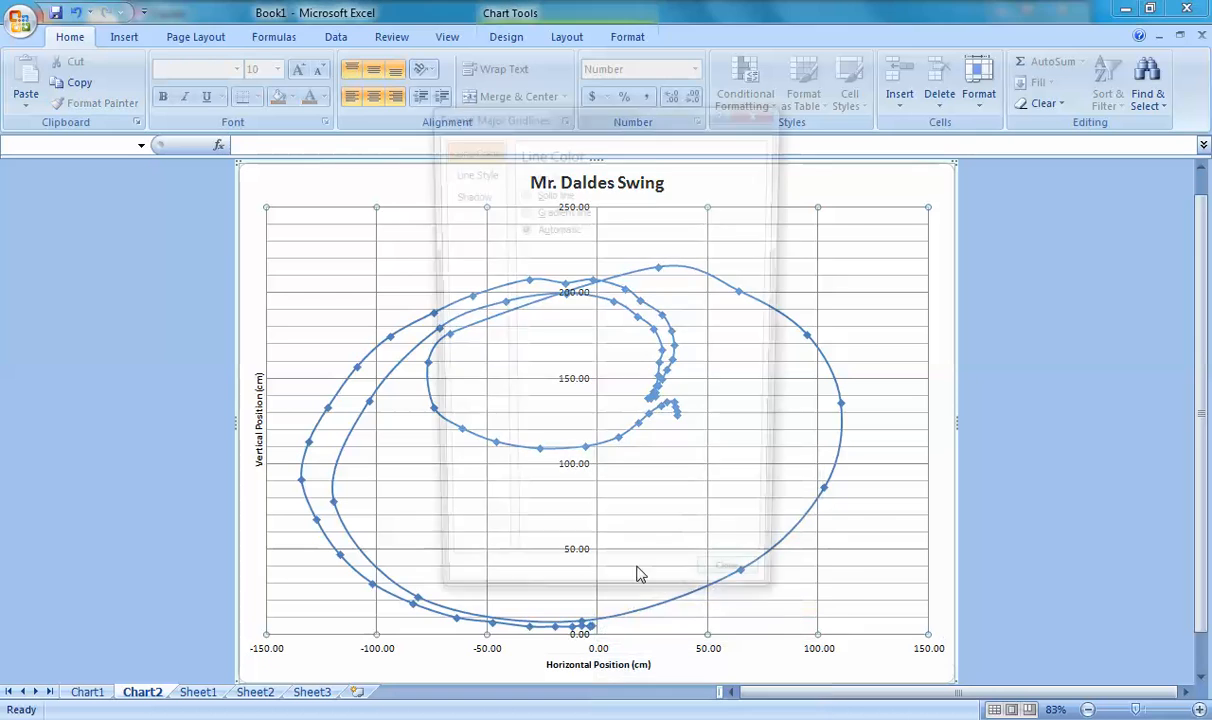
click(724, 600)
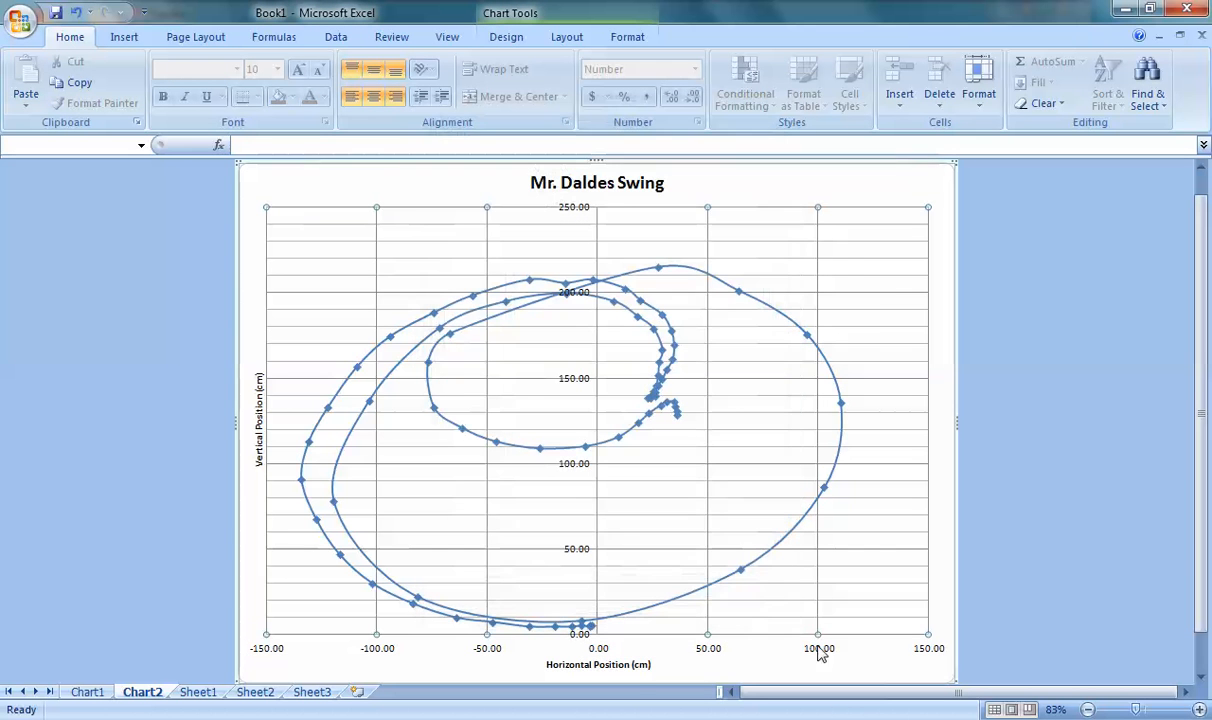
Step: Add minor gridlines for the horizontal axis and deselect the chart
right_click(826, 650)
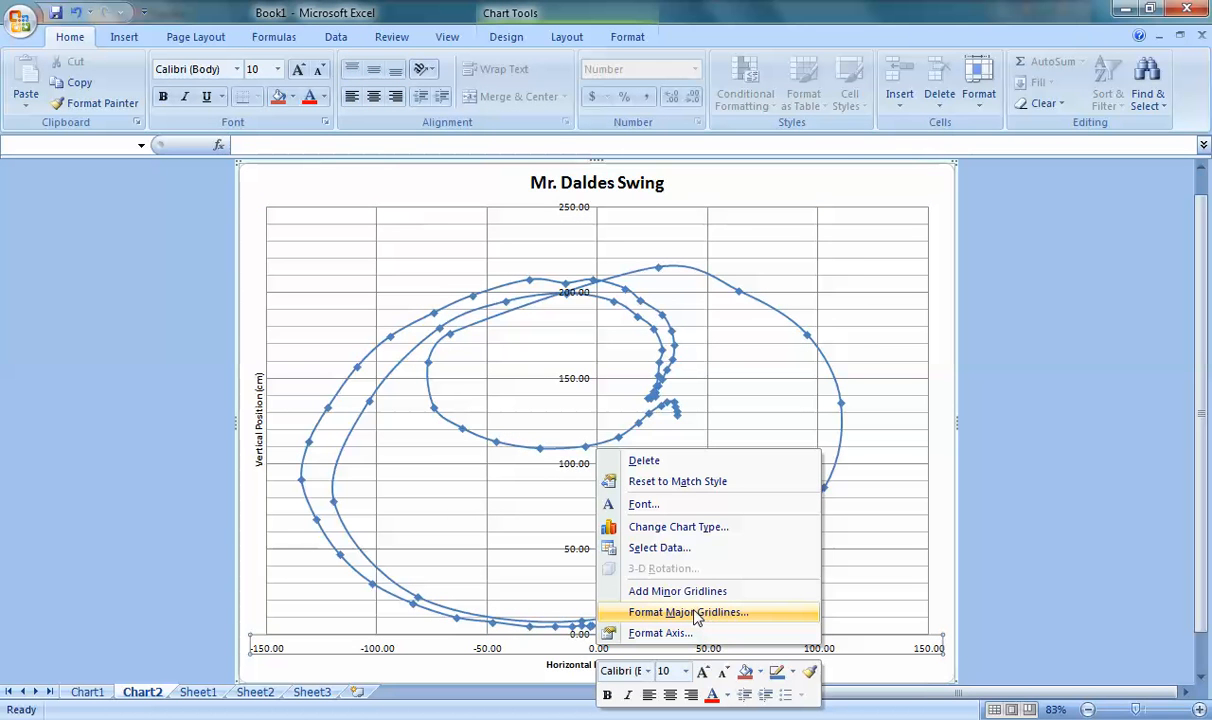
click(663, 591)
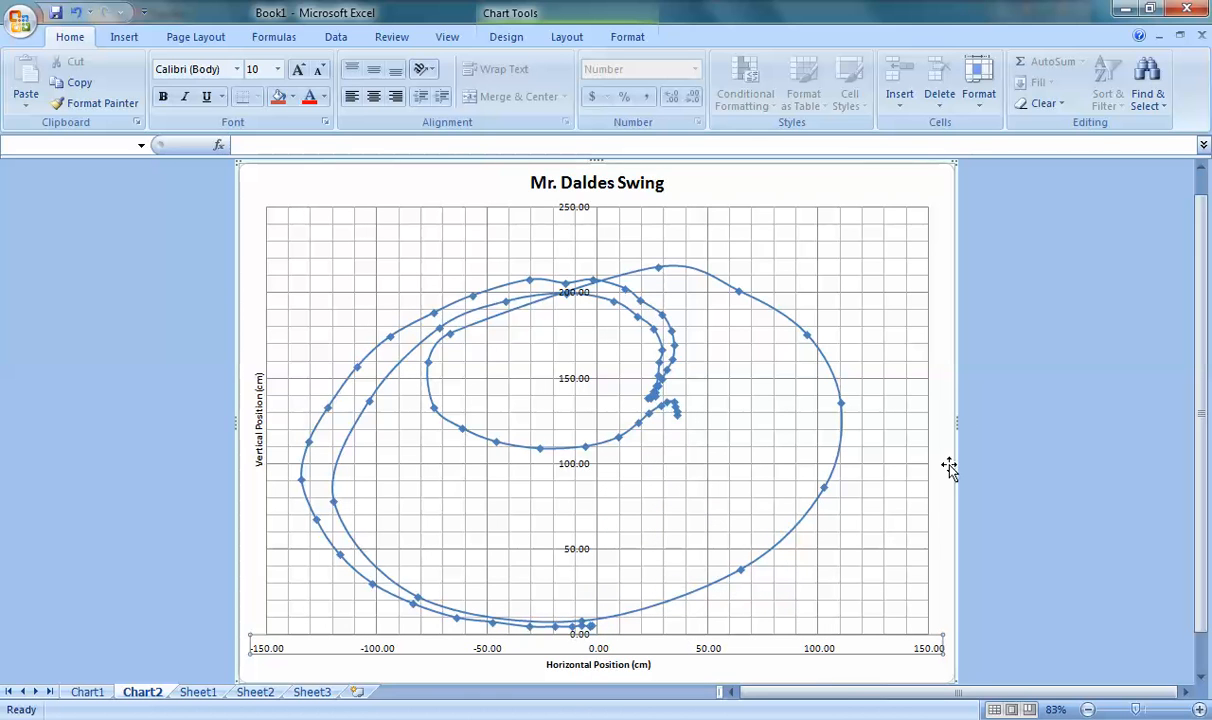
click(999, 422)
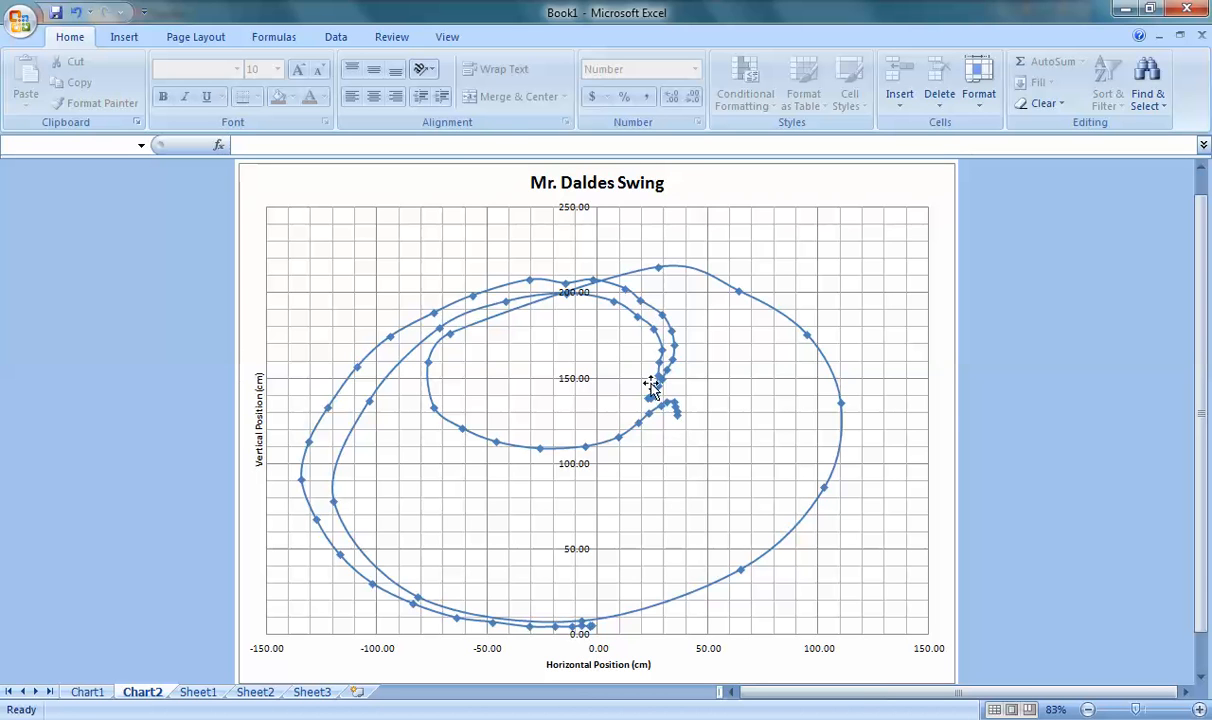
Step: Fix the horizontal axis bounds at a minimum of -125 and a maximum of 125
click(599, 652)
right_click(598, 651)
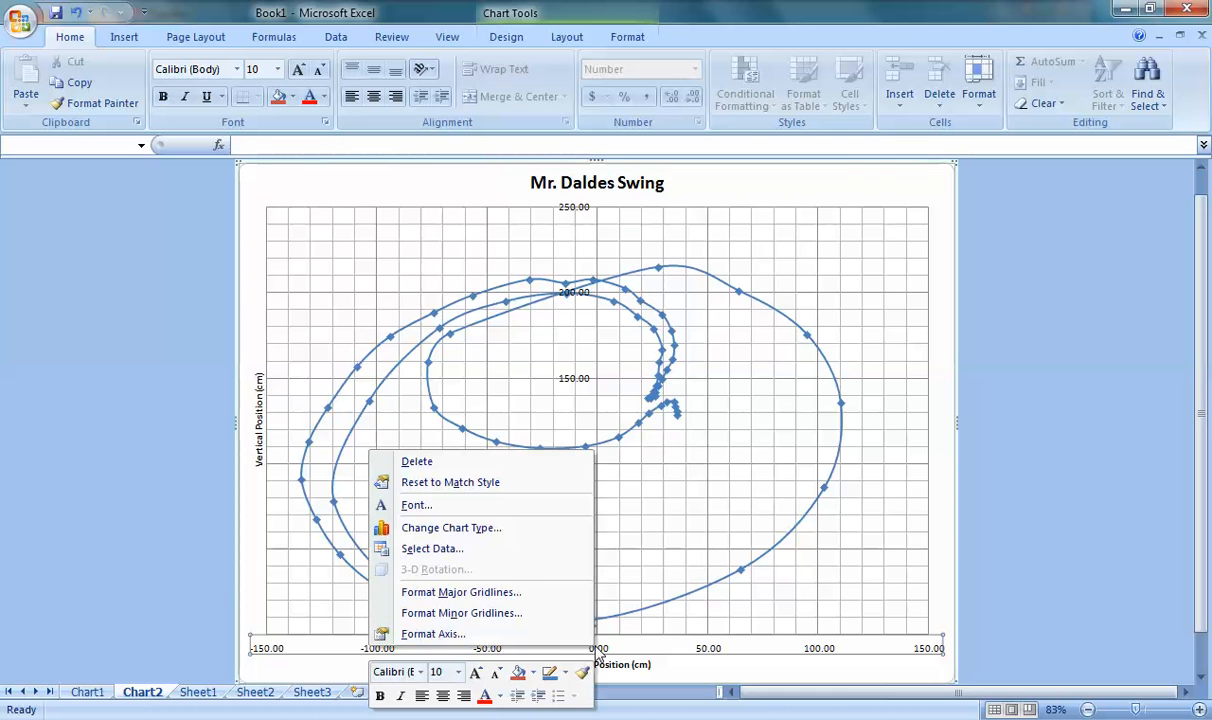
click(553, 634)
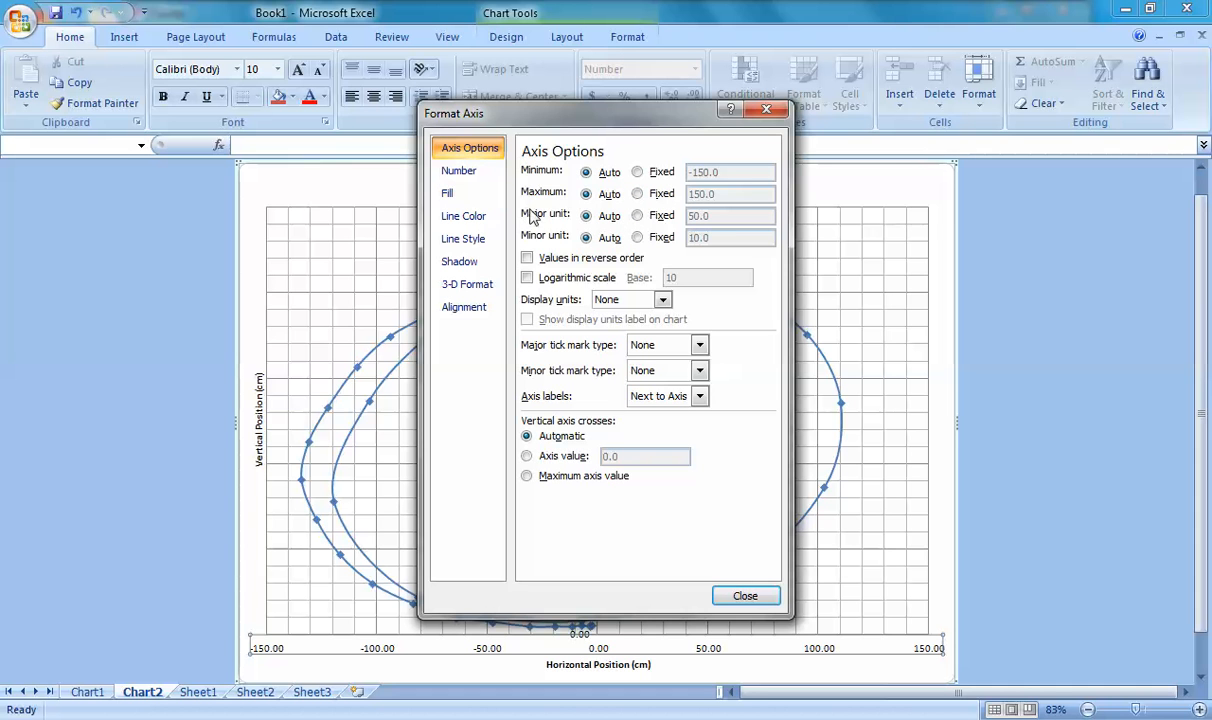
click(467, 173)
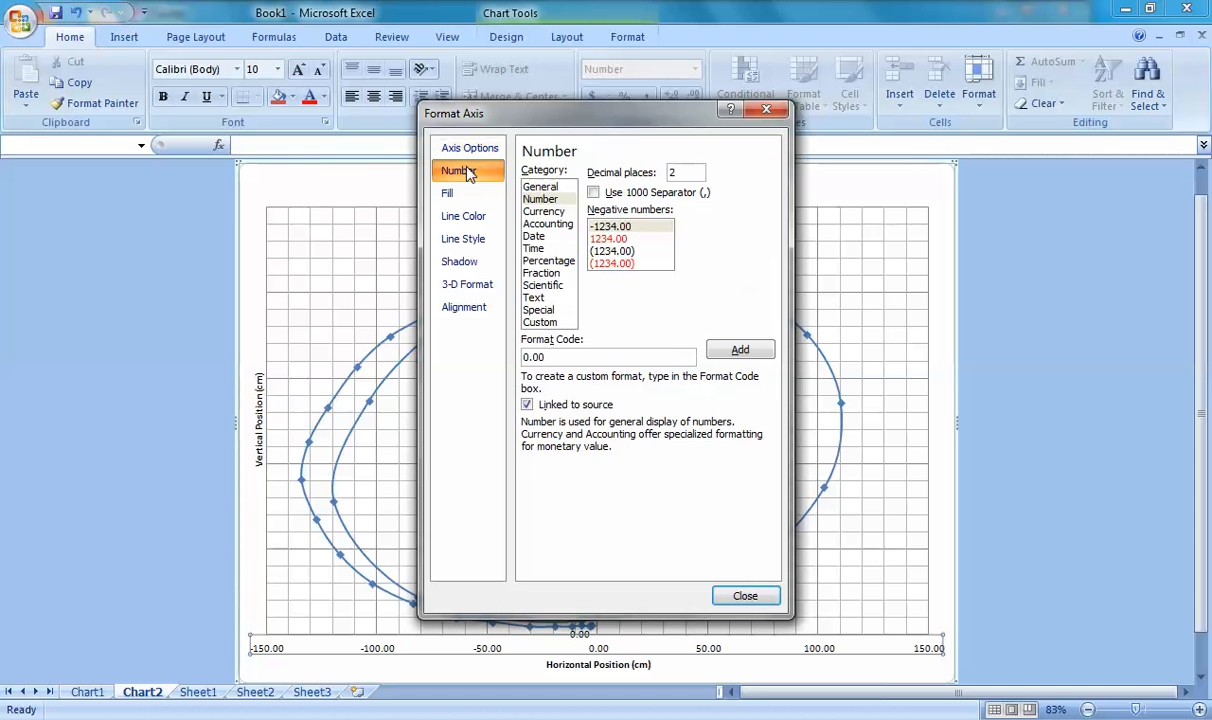
click(462, 149)
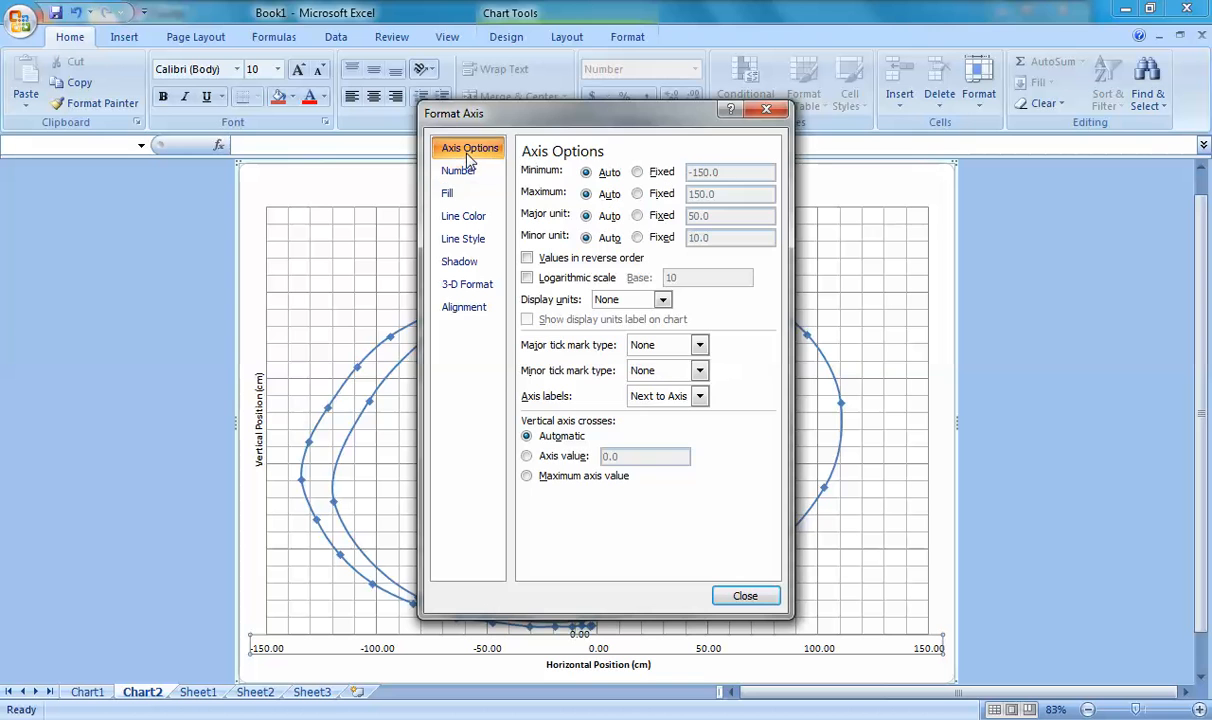
click(638, 172)
click(638, 194)
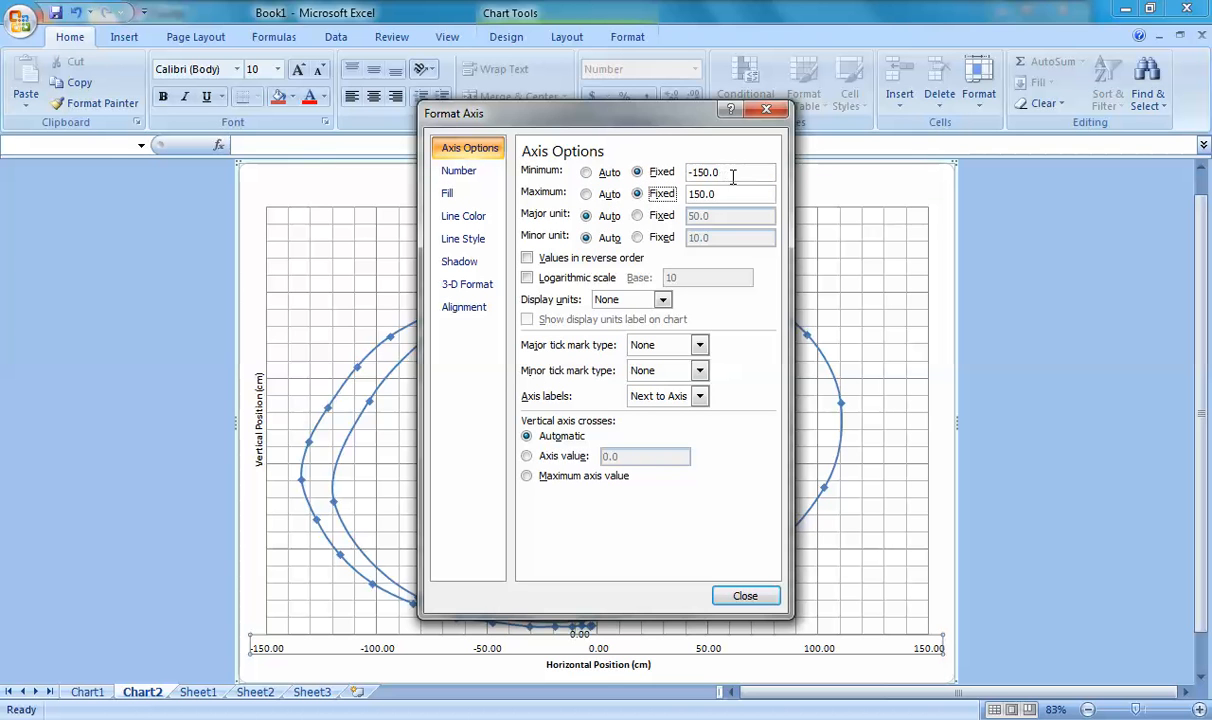
click(638, 172)
click(702, 174)
drag(704, 193, 691, 195)
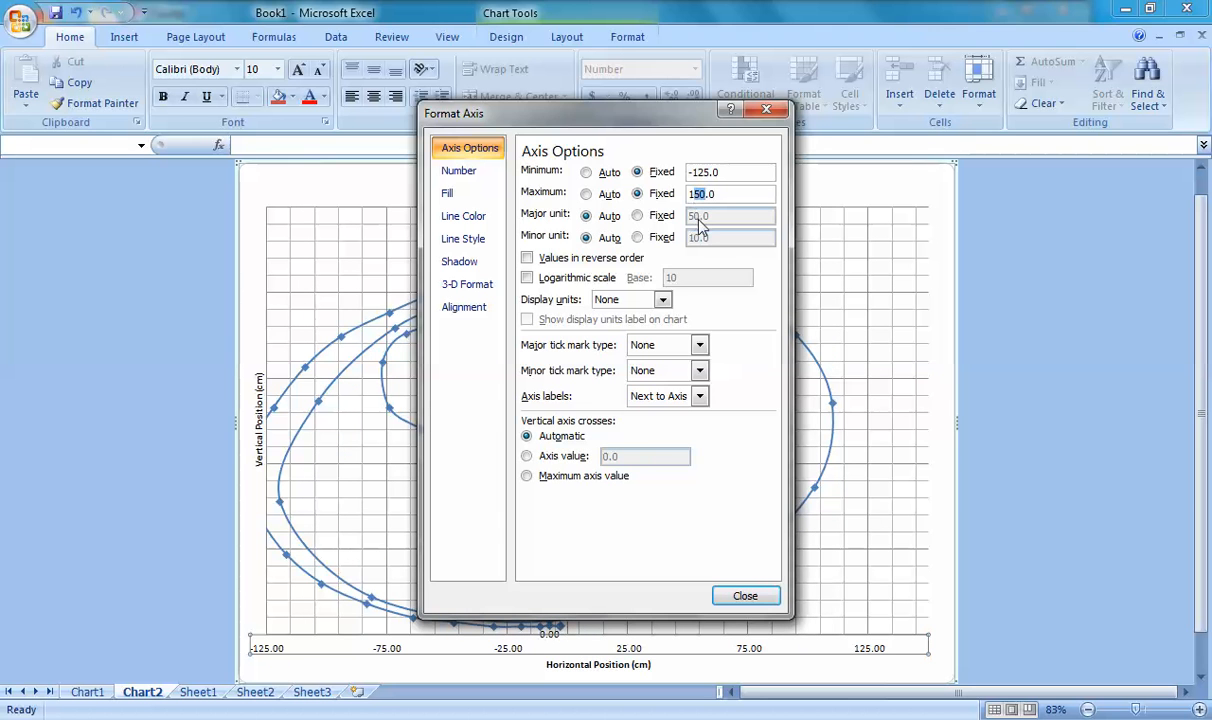
text(125)
key(Return)
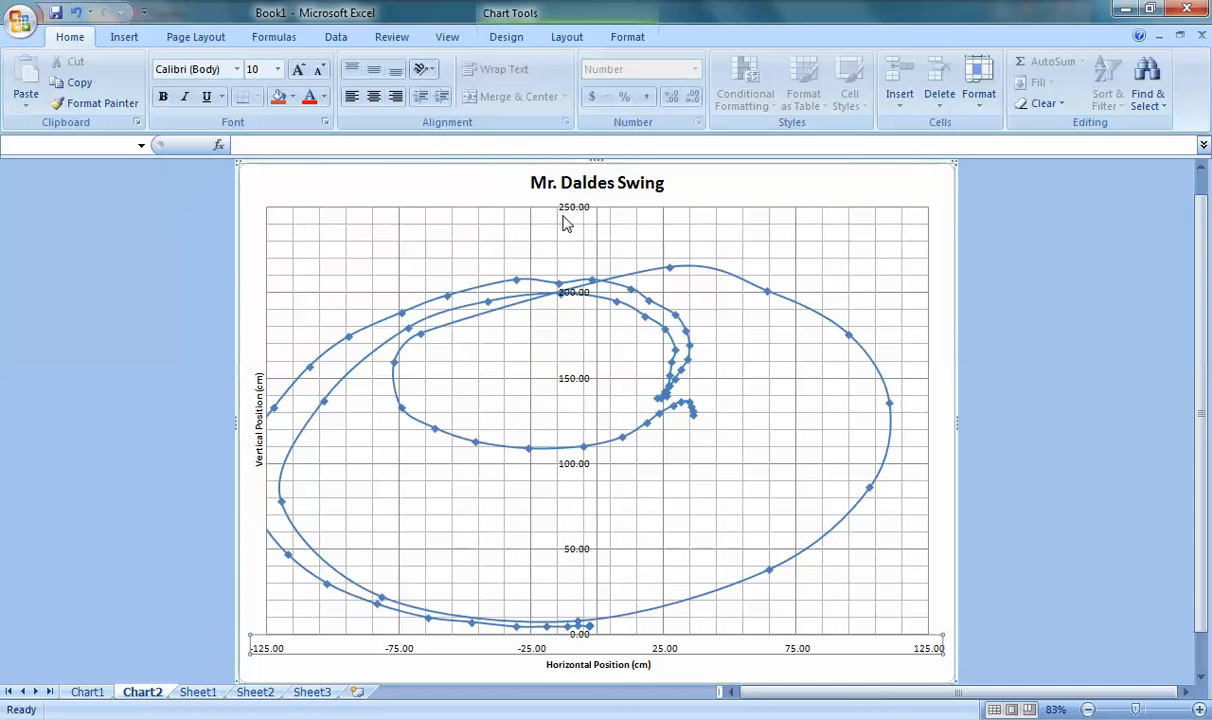
Step: Reset the horizontal axis minimum and maximum to automatic scaling
right_click(536, 655)
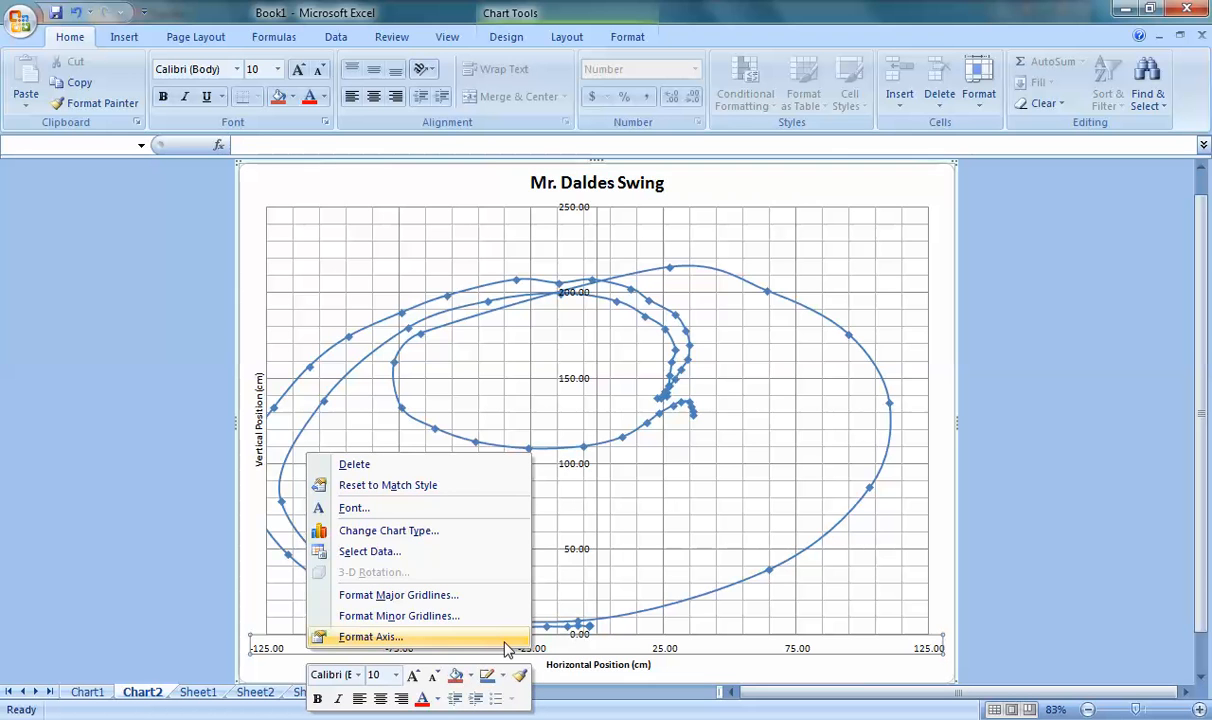
click(497, 640)
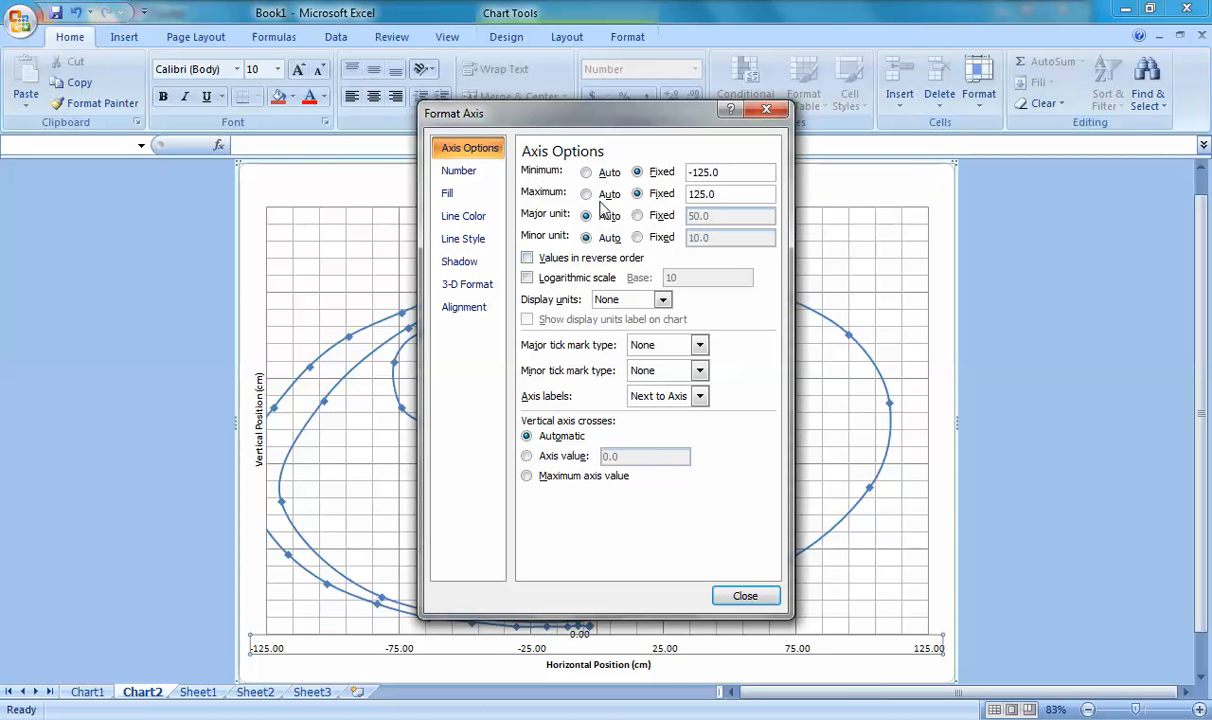
click(586, 173)
click(586, 194)
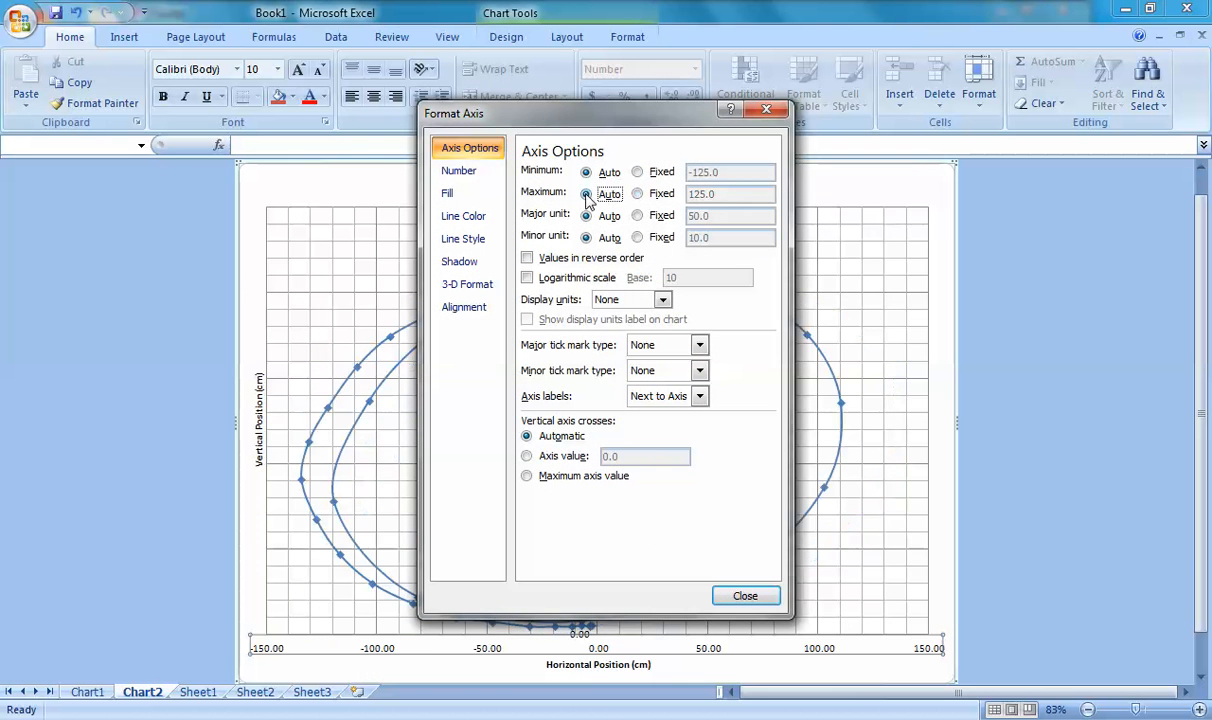
click(745, 597)
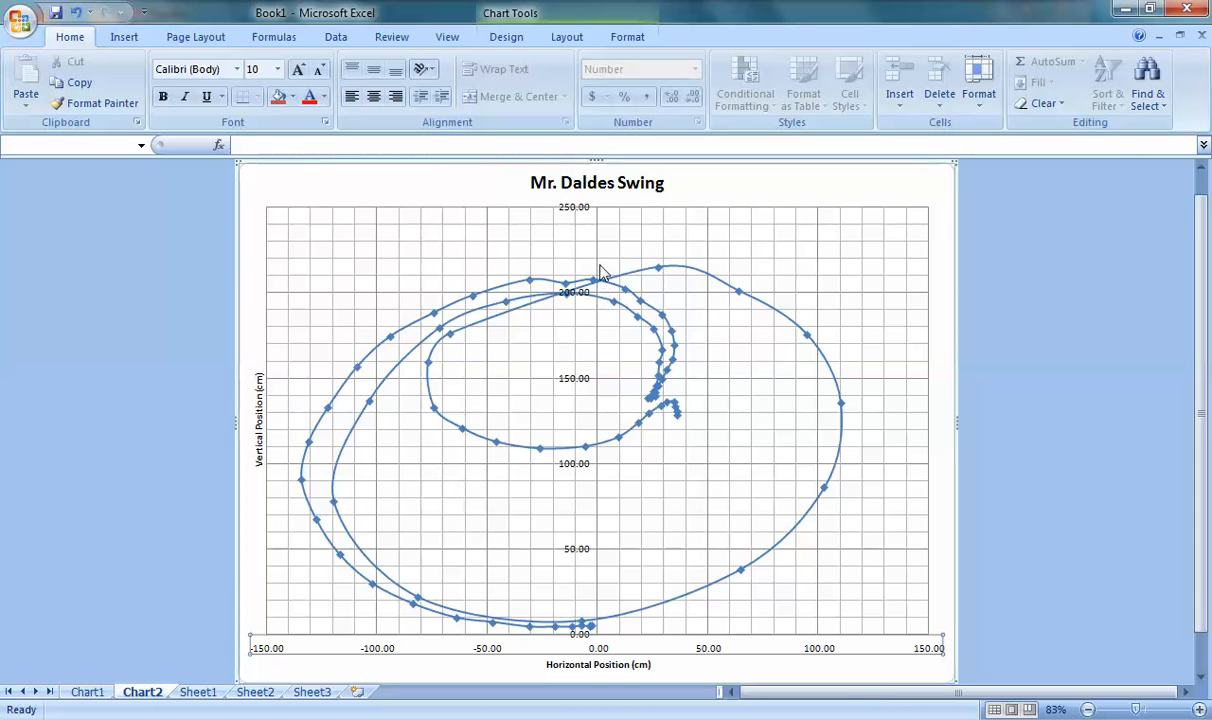
Step: Return to the motion data on Sheet1 and select cell B4 in the x column
mouse_move(658, 275)
mouse_move(595, 633)
mouse_move(842, 408)
mouse_move(304, 489)
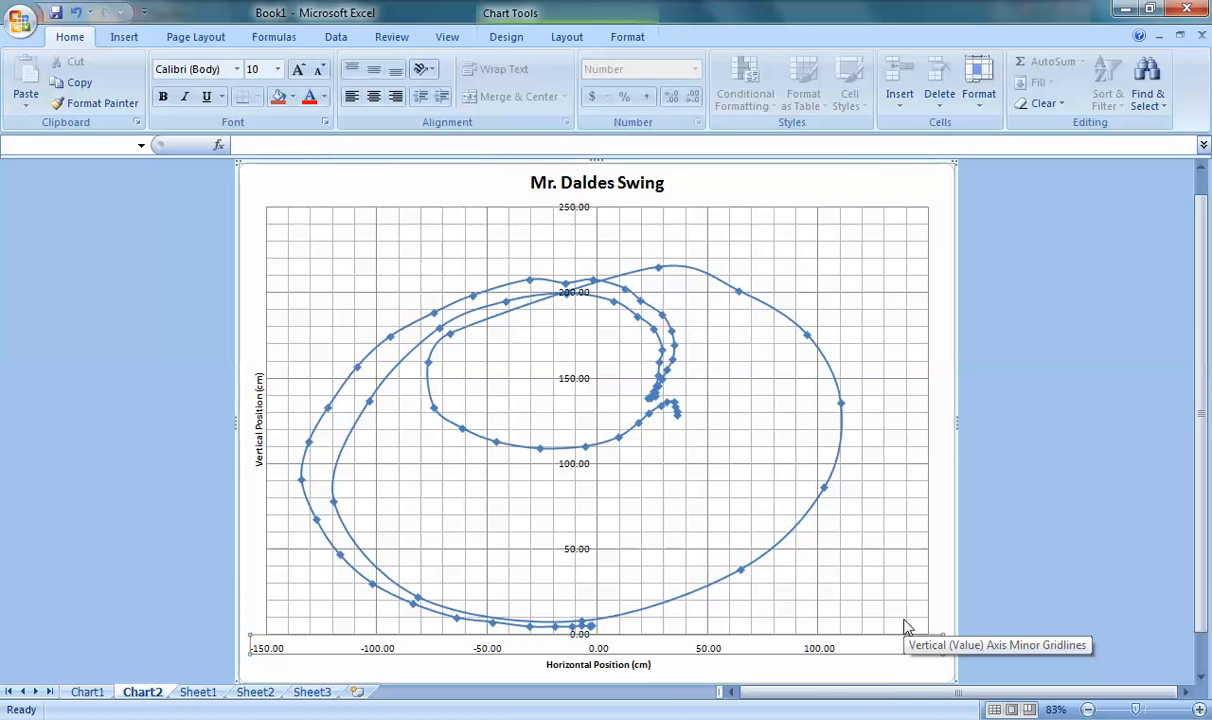
click(198, 692)
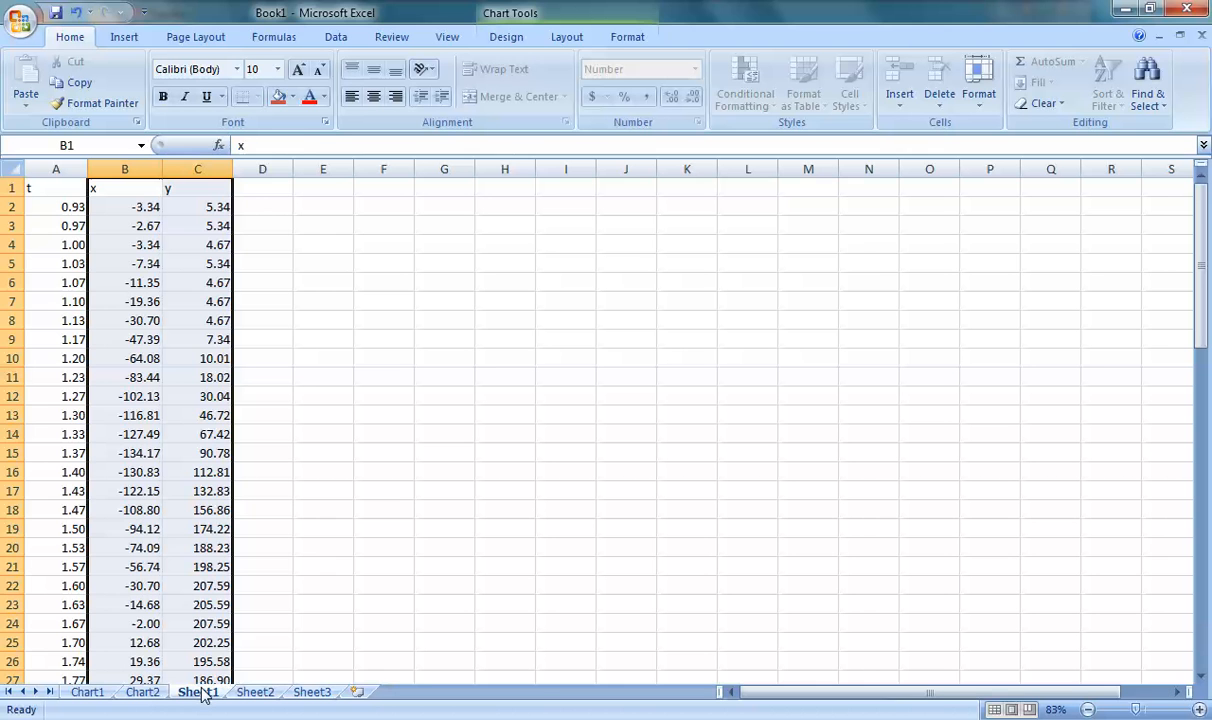
click(109, 240)
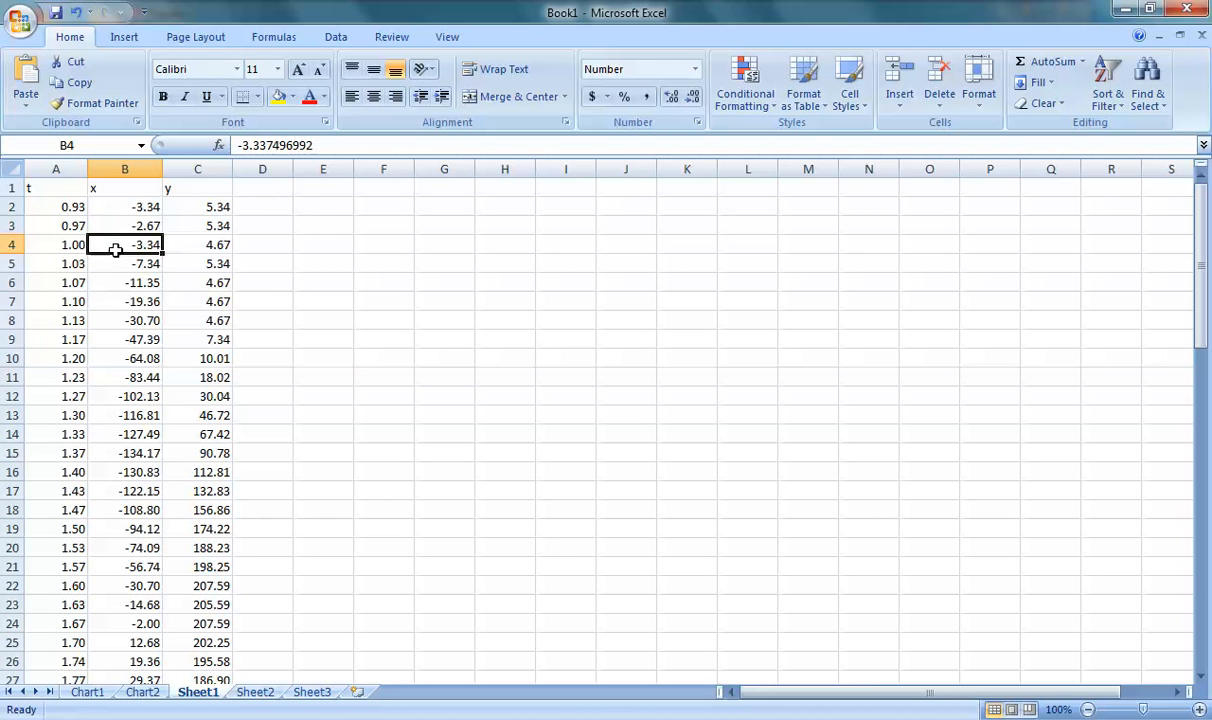